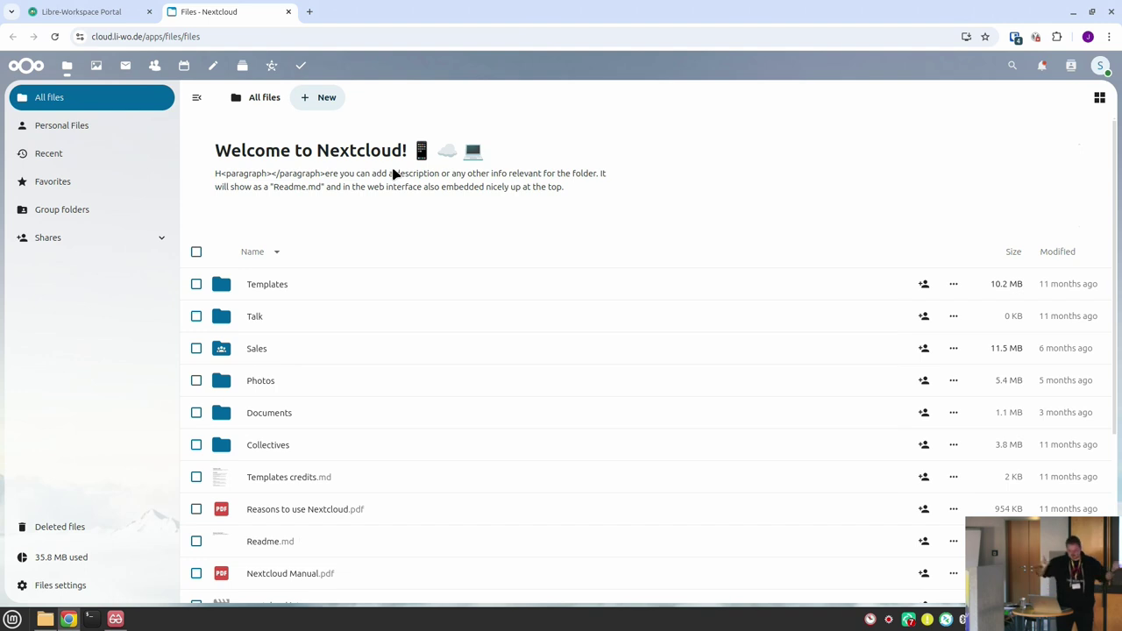
- View the Welcome to Nextcloud Hub.docx document from the Documents folder in the online editor and return to the folder
left_click(283, 421)
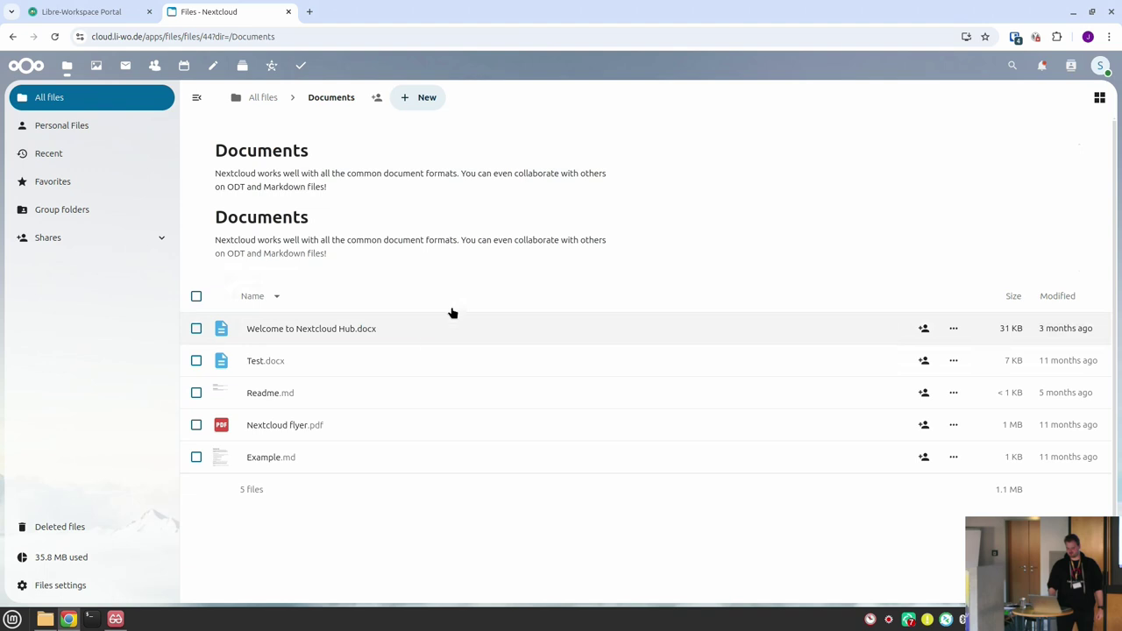
left_click(372, 333)
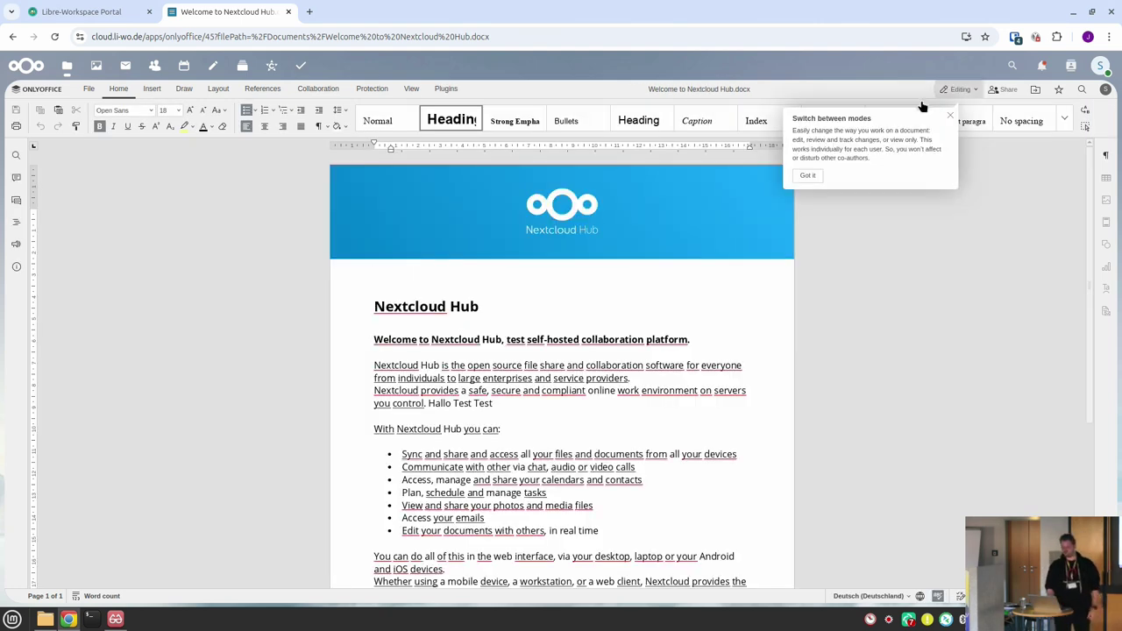
left_click(1034, 91)
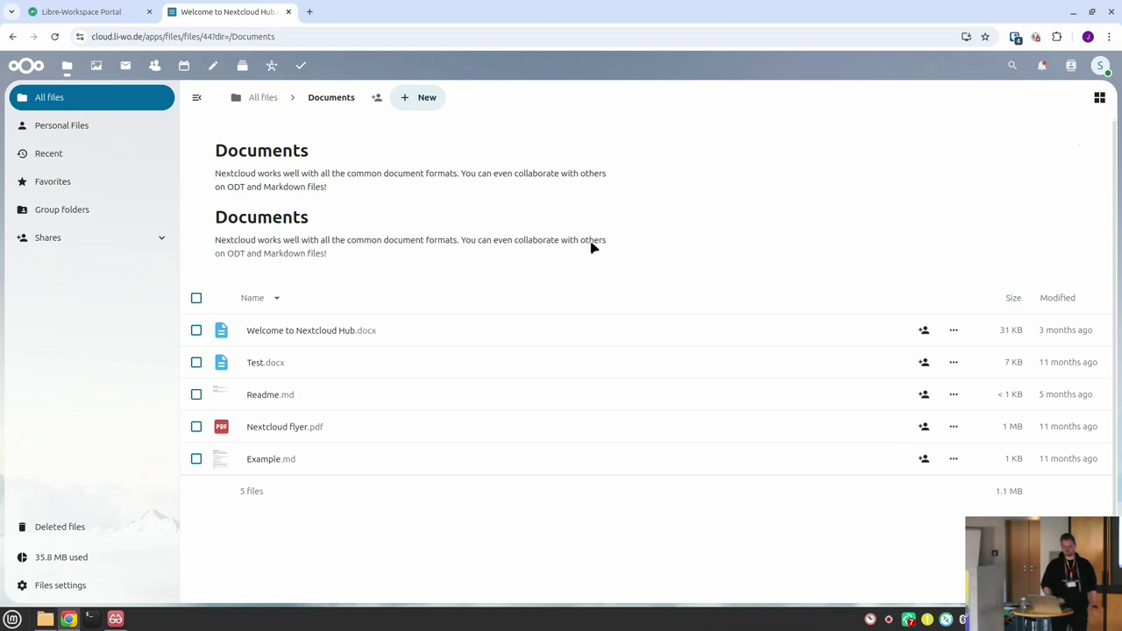
- View the September 2024 calendar and the account options, and bring up the new event form for Friday the 20th
left_click(182, 69)
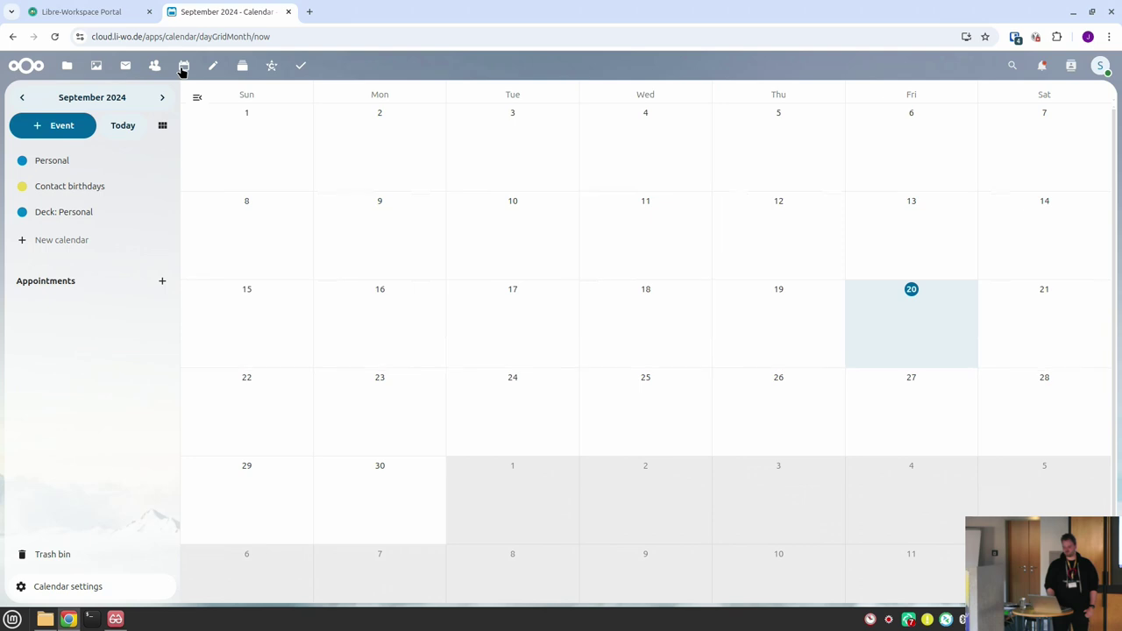
left_click(1103, 67)
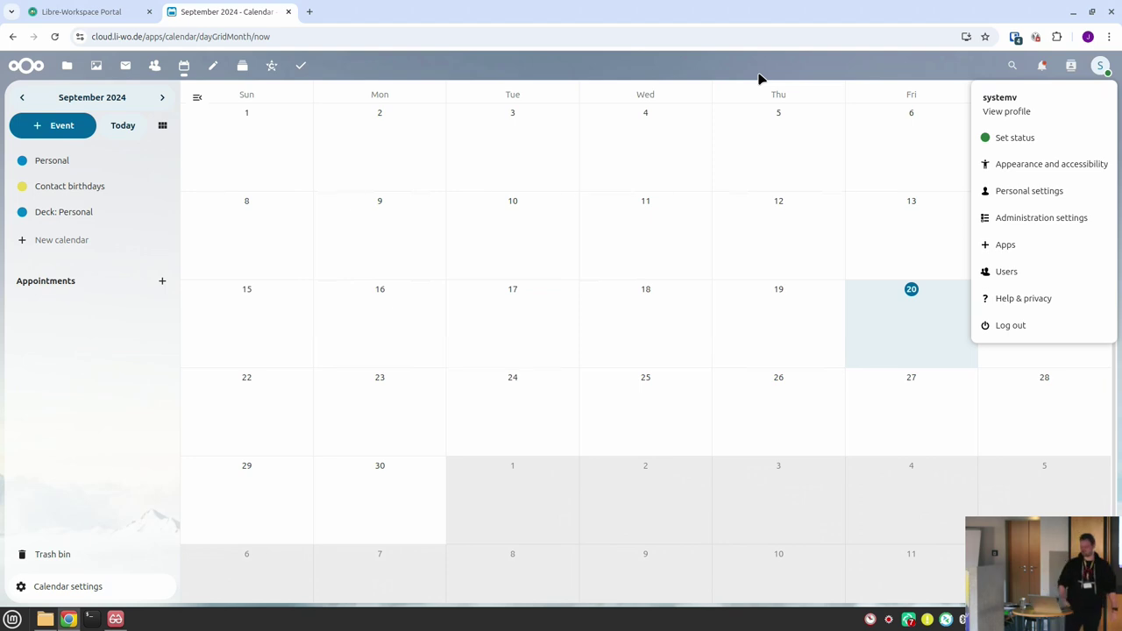
left_click(893, 331)
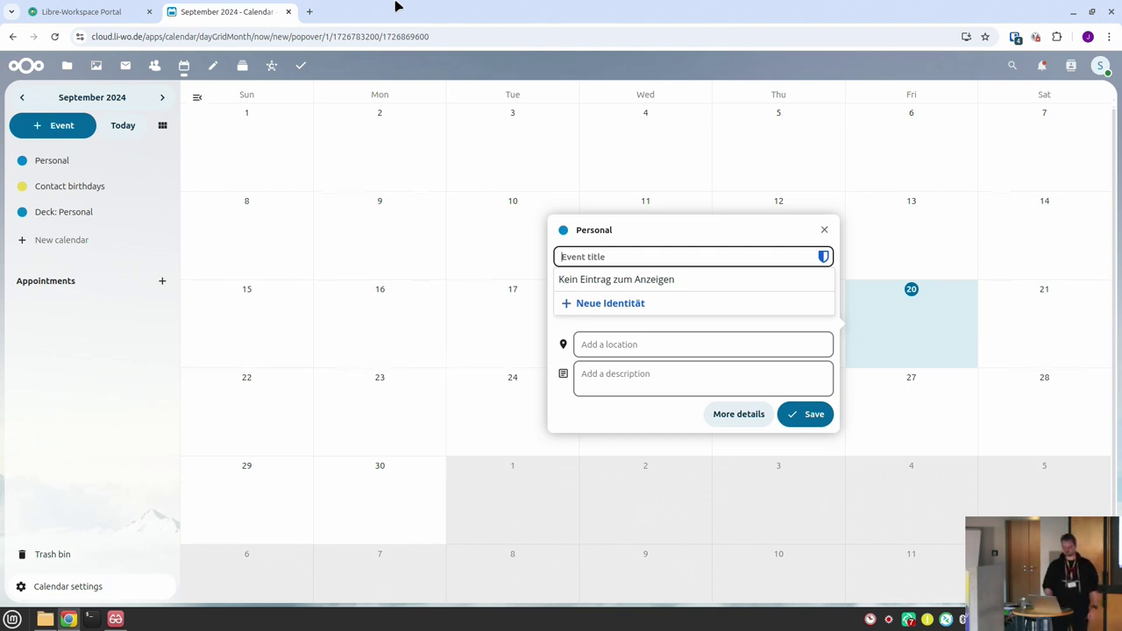
- View the Contacts app and create an empty note in the Notes app
left_click(155, 64)
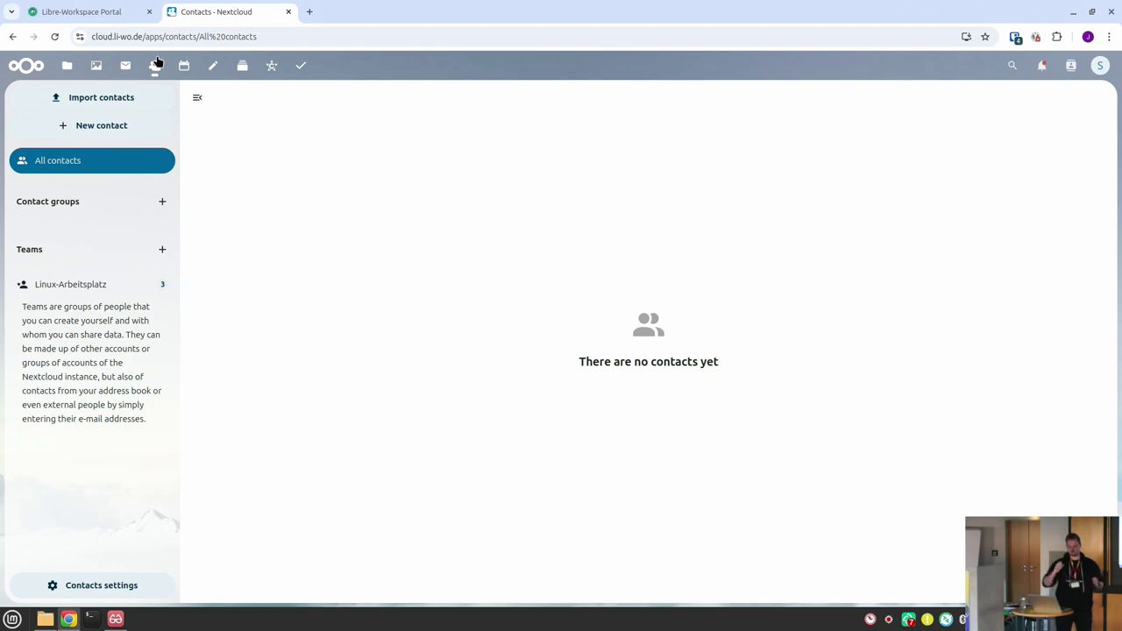
left_click(213, 65)
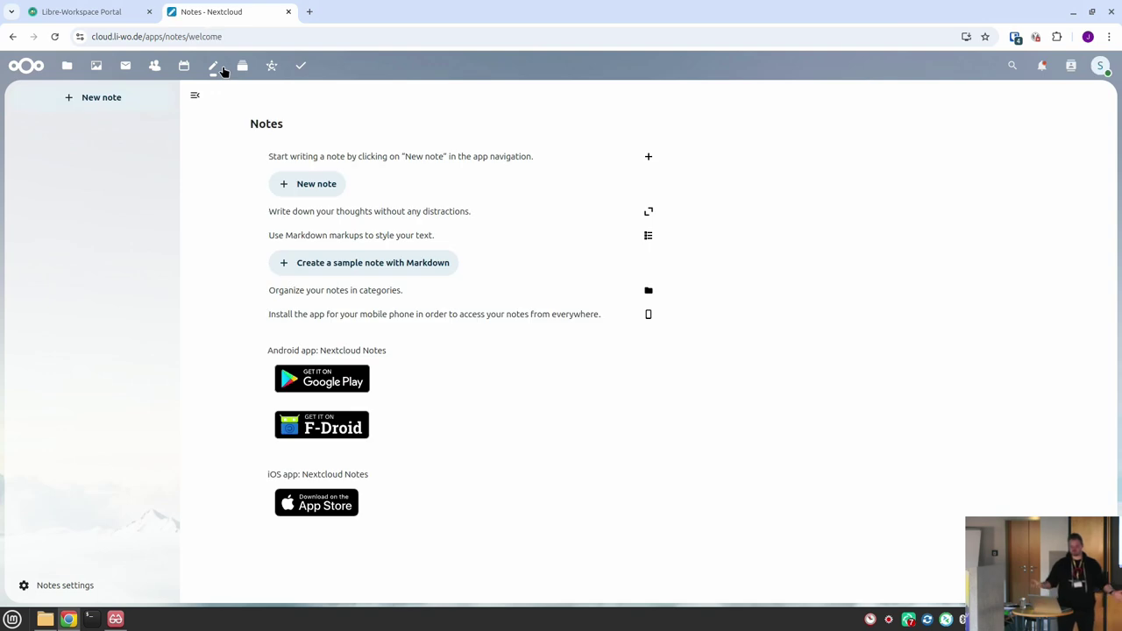
left_click(137, 98)
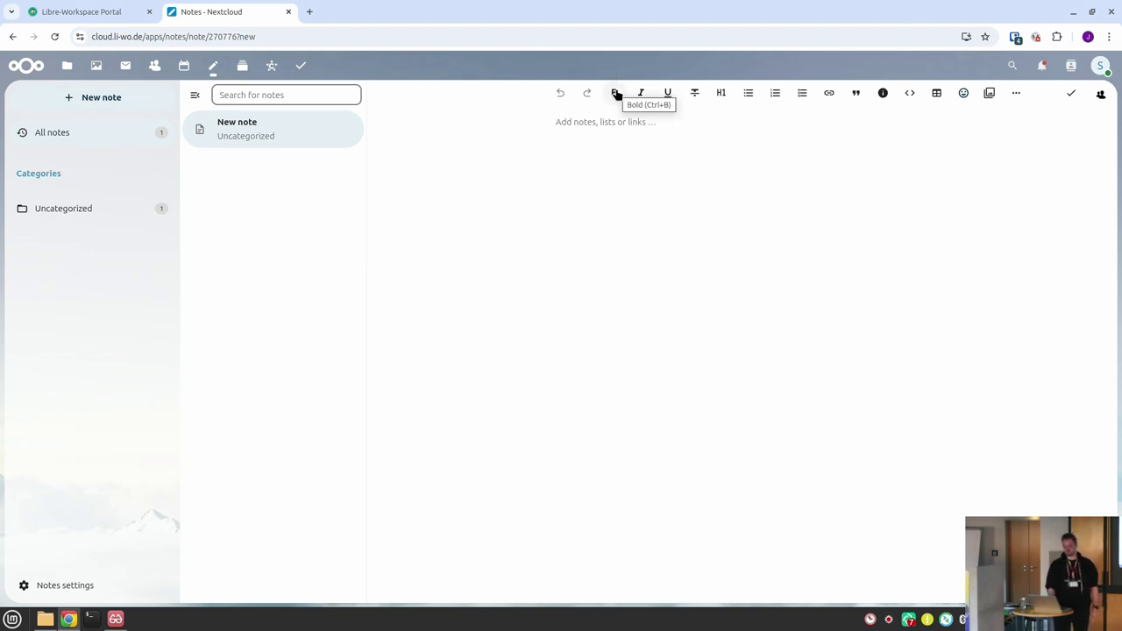
- View Deck's upcoming cards, log out of Nextcloud and sign in with the username and password saved under the portal.li-wo.de entry
left_click(244, 70)
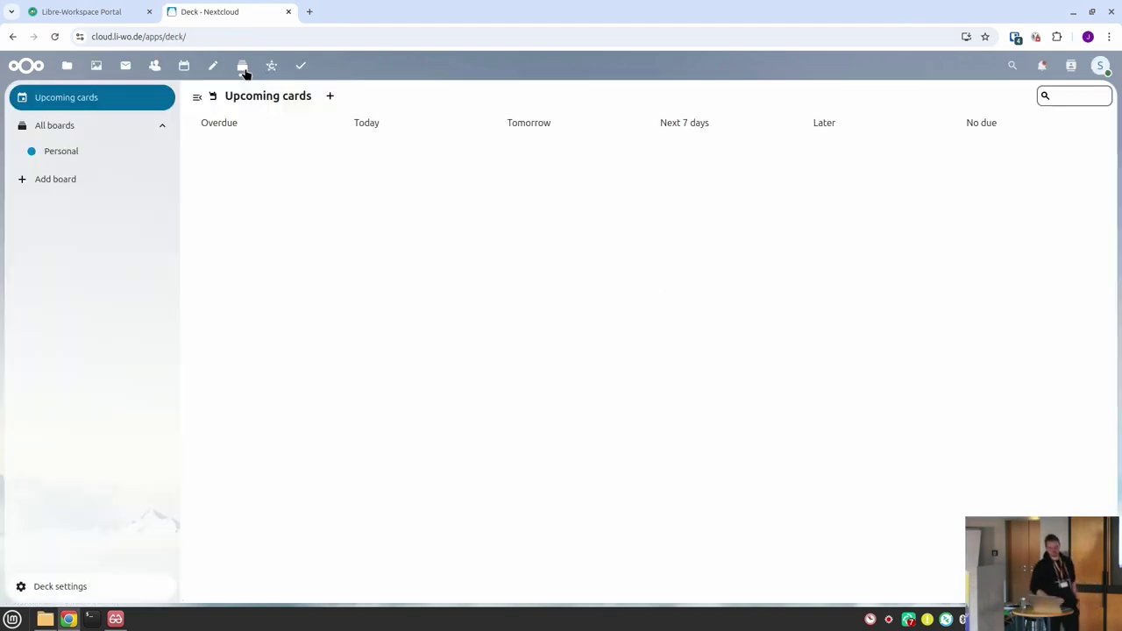
left_click(1099, 67)
left_click(1047, 332)
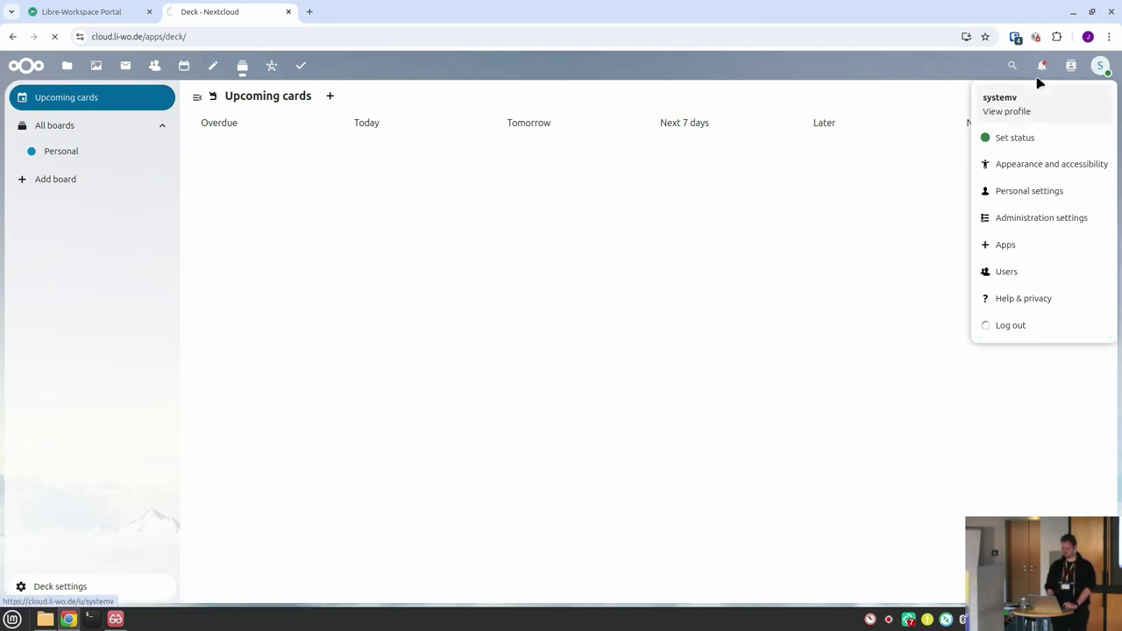
left_click(1015, 37)
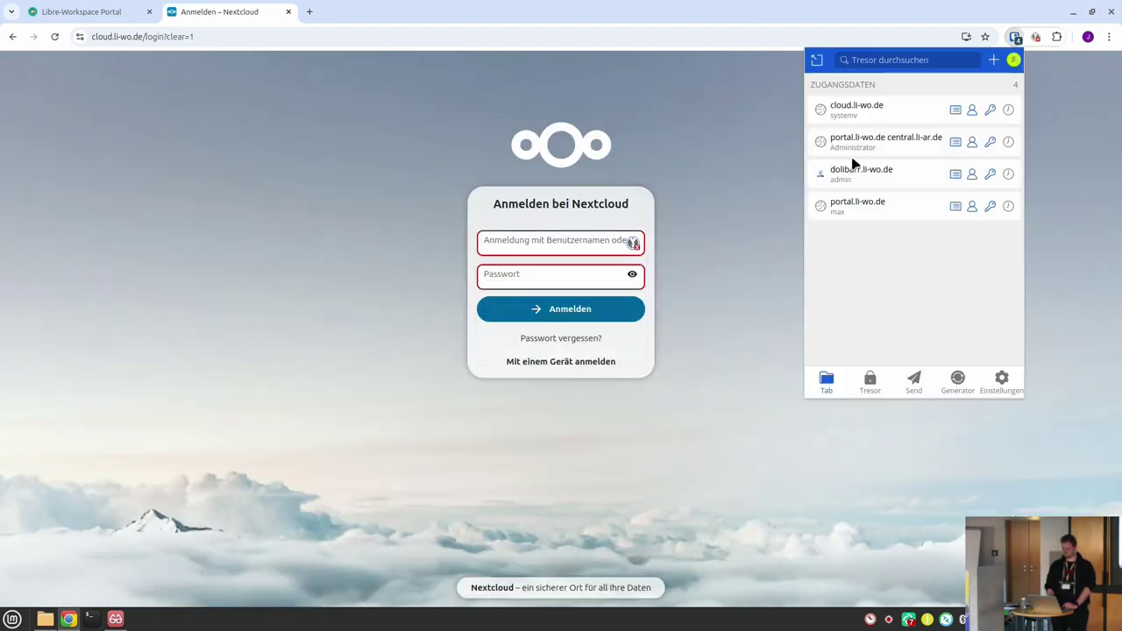
left_click(851, 213)
left_click(561, 310)
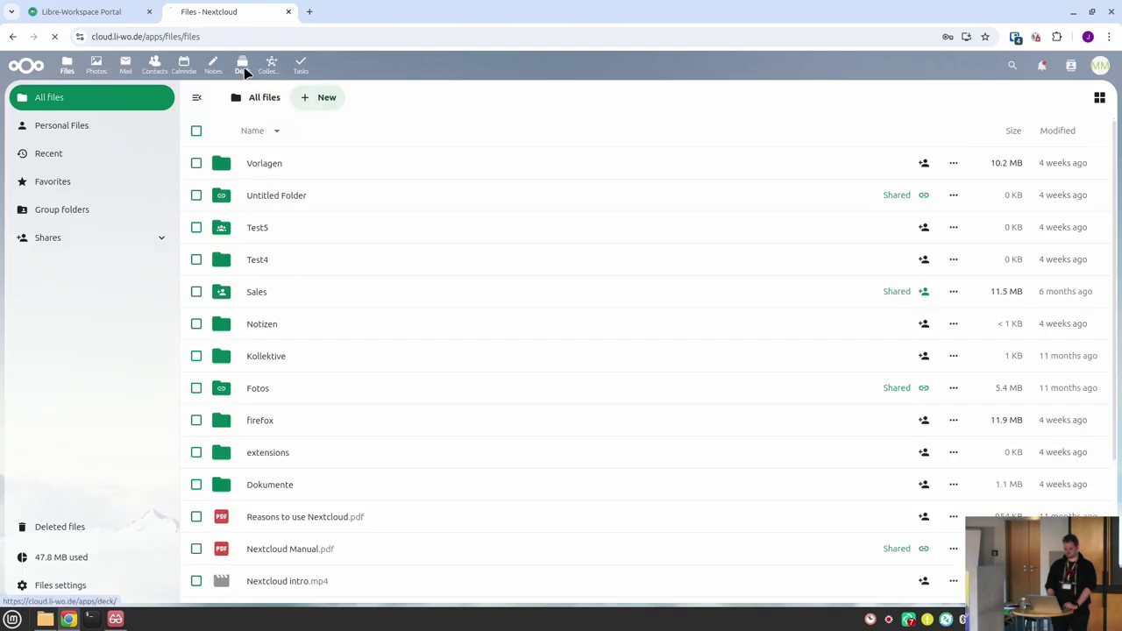
- Examine the details and attachments of the "Vertriebsbericht" card in the In Arbeit list of the Sales-Deck board, and close the card
left_click(242, 65)
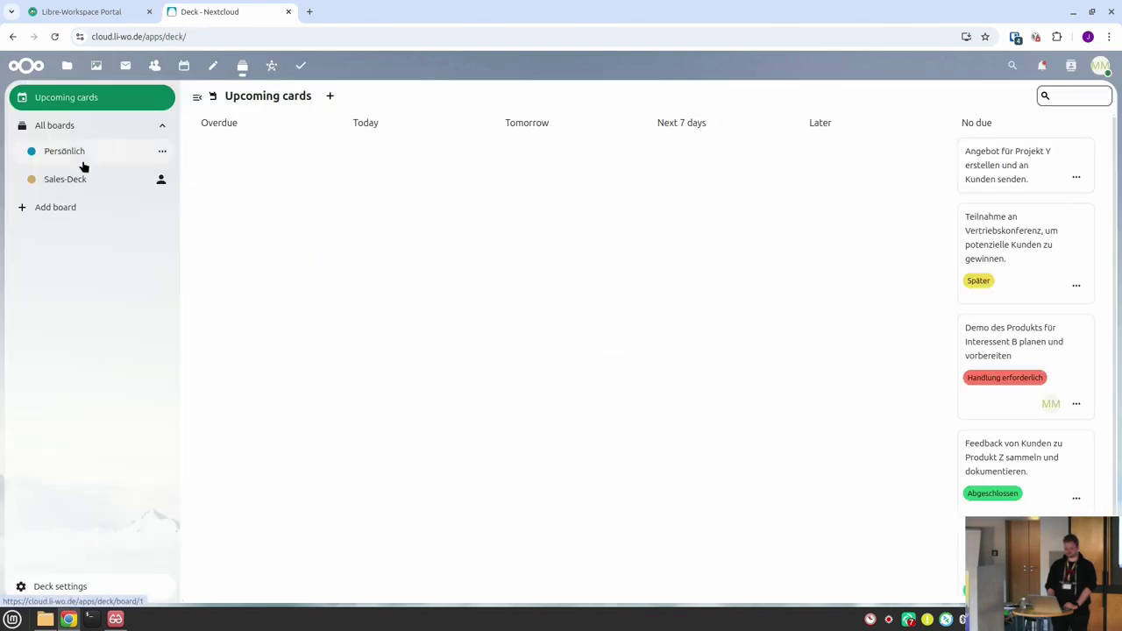
left_click(85, 180)
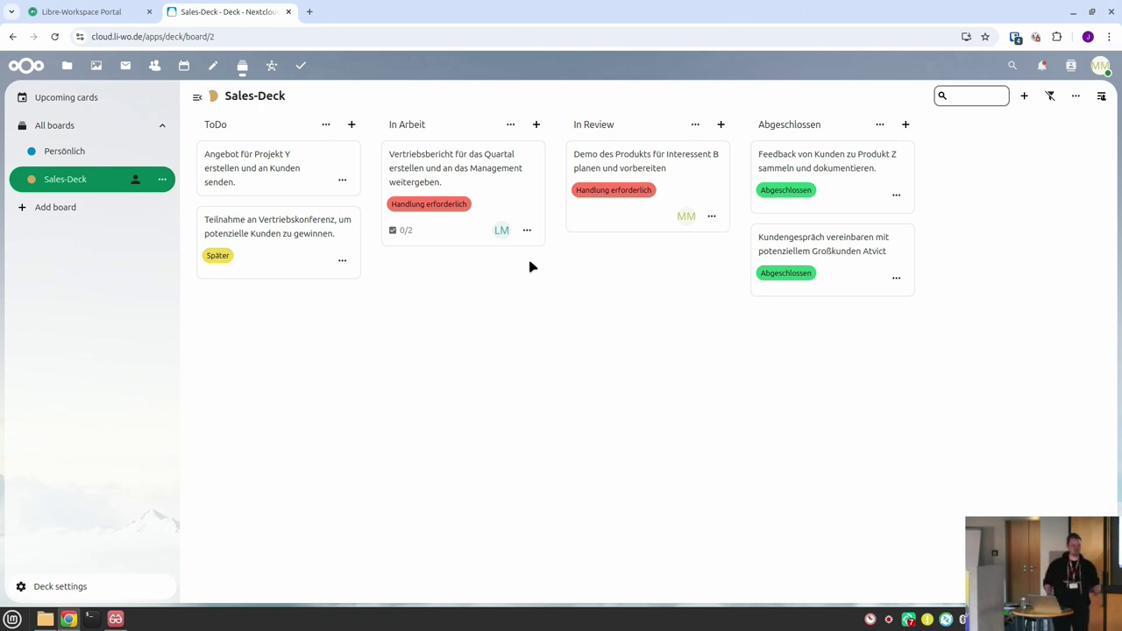
left_click(492, 194)
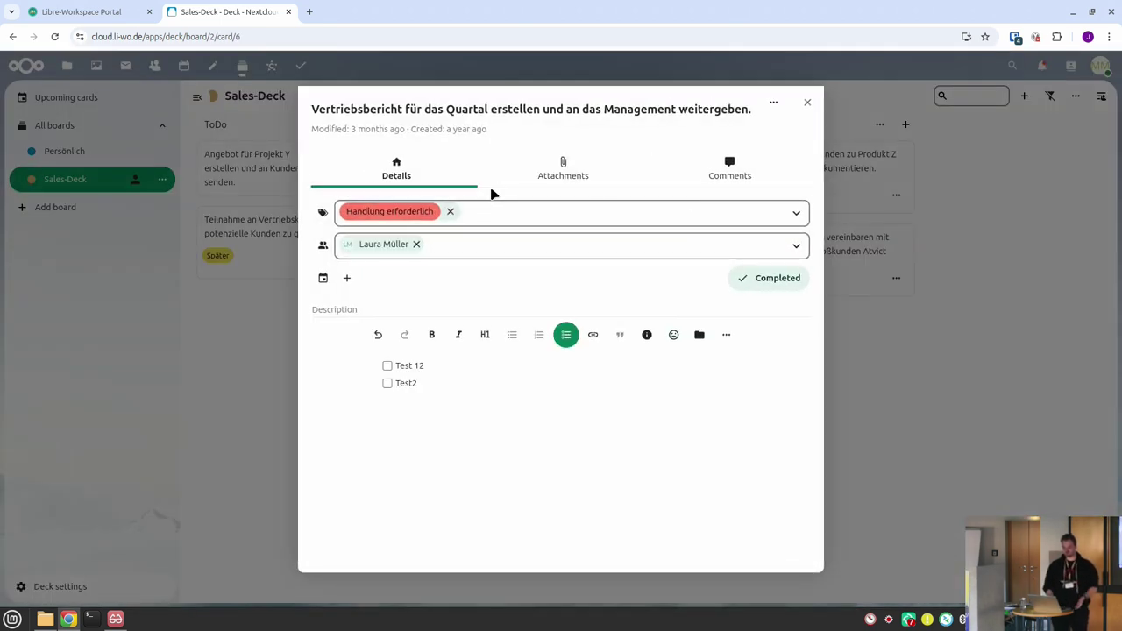
left_click(541, 184)
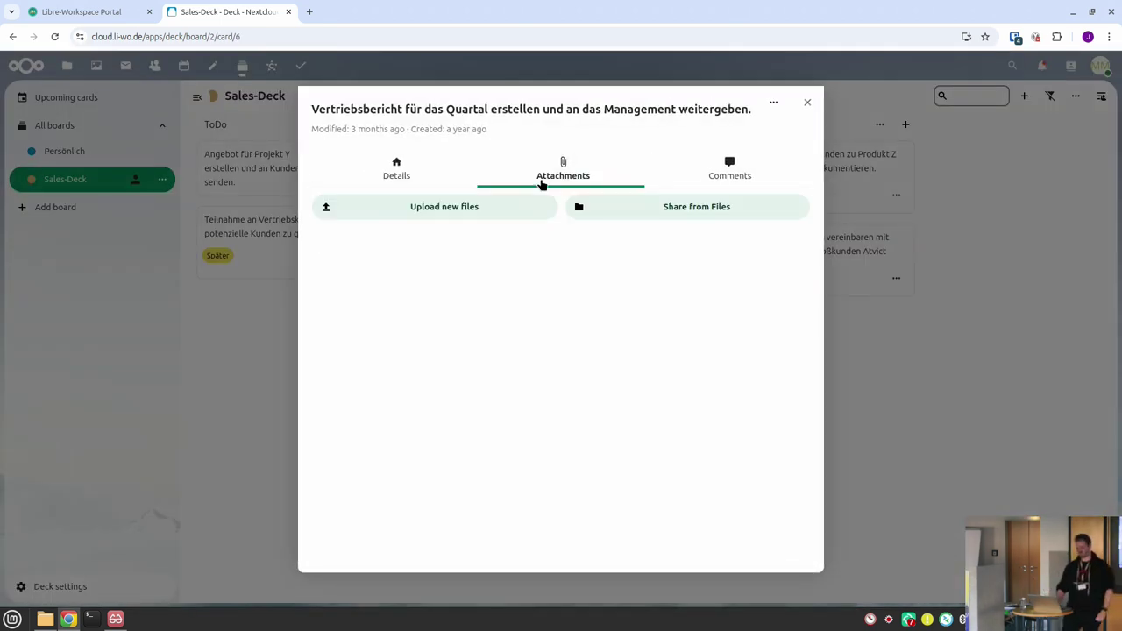
left_click(807, 103)
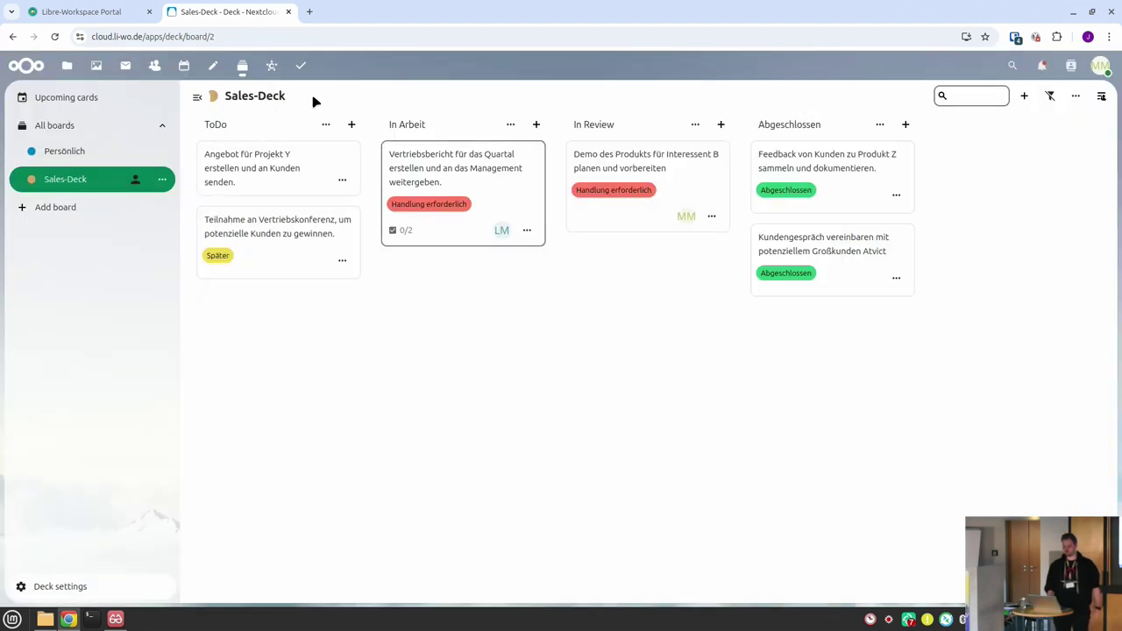
- Look through the Linux Guides Projektwiki collective and the Aufgaben task list, and return to the Libre-Workspace Portal by closing Nextcloud
left_click(274, 70)
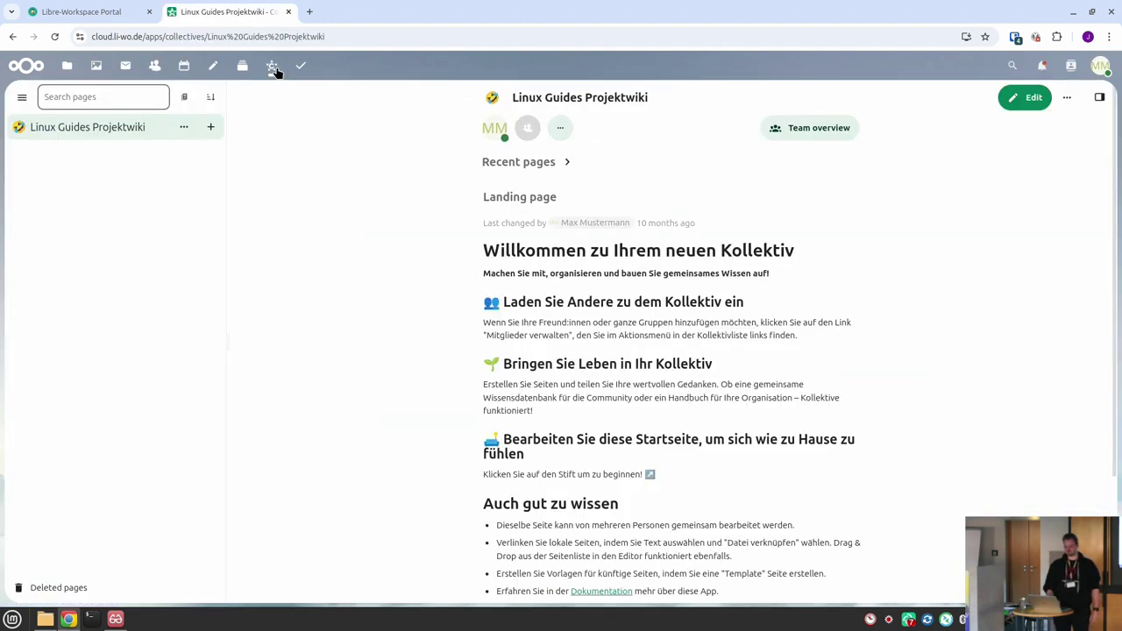
scroll(554, 318, "down", 2)
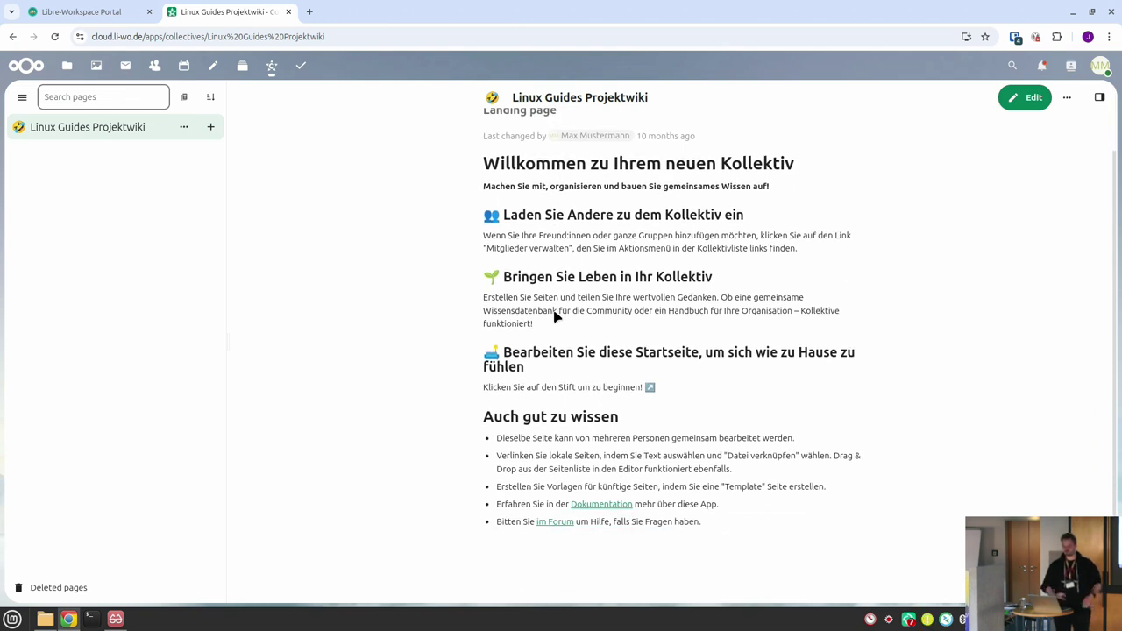
left_click(307, 76)
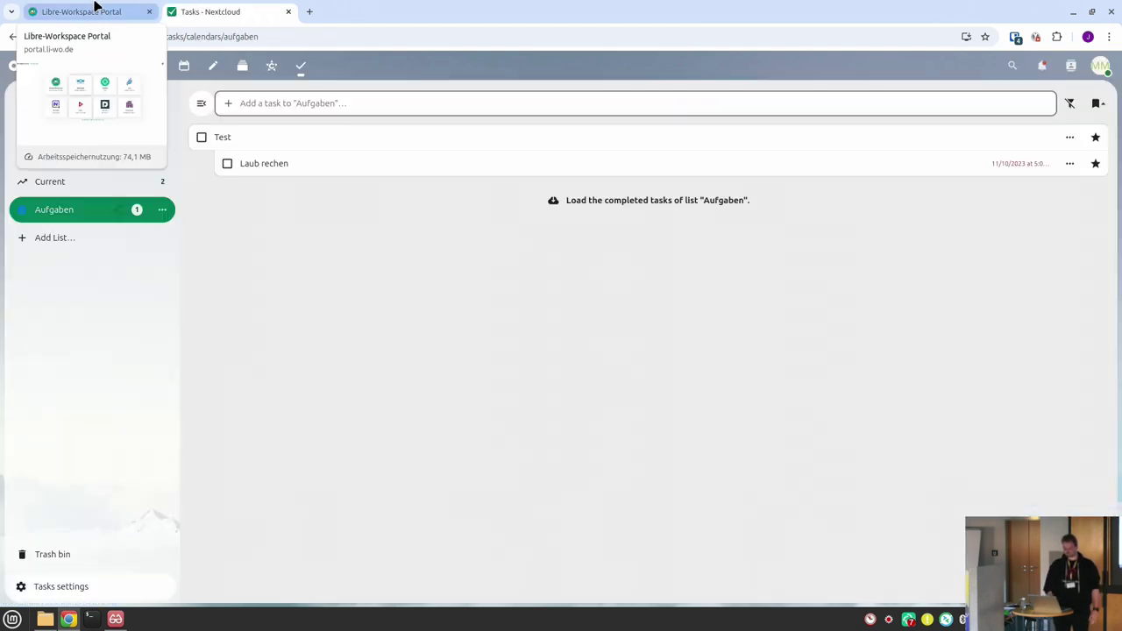
middle_click(213, 15)
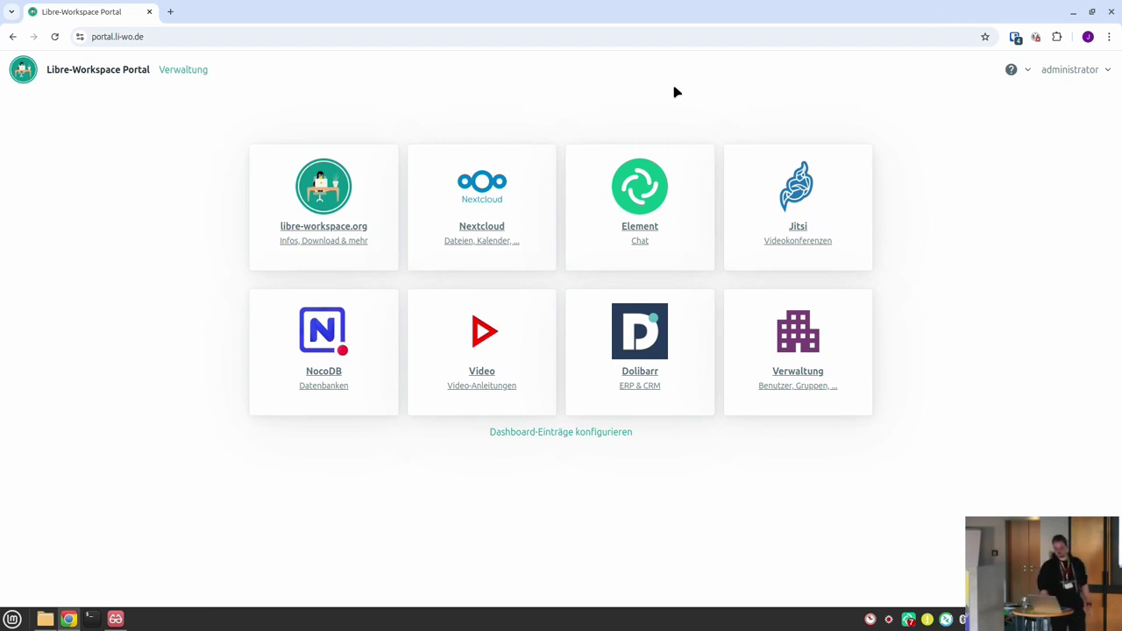
- Review the portal's user administration and its form for creating a user, and go back to the user list without creating one
left_click(818, 320)
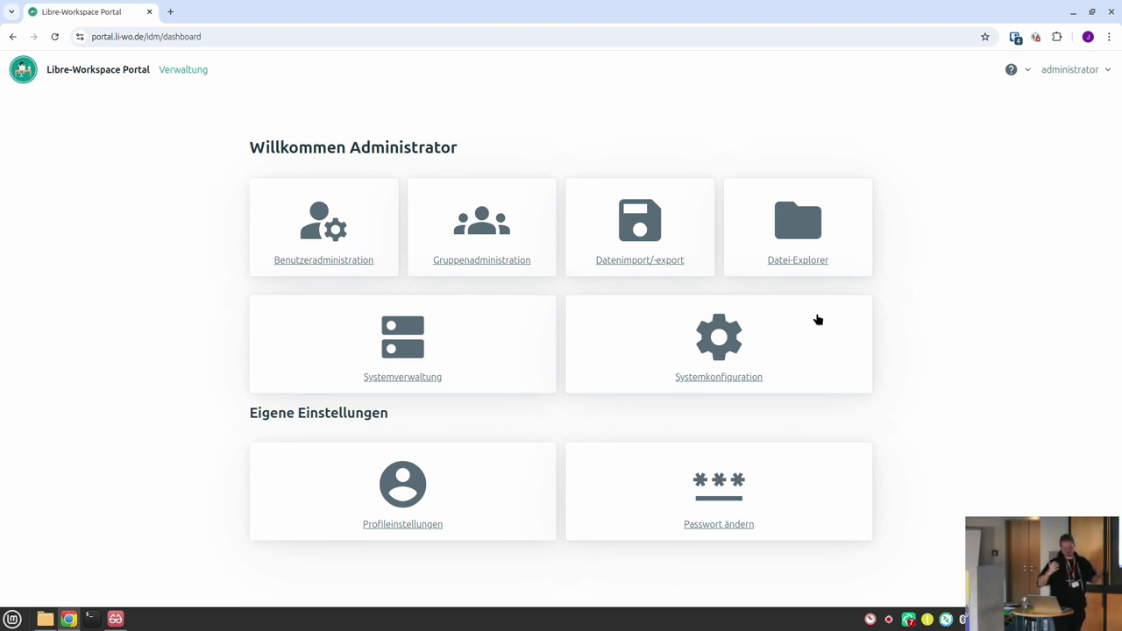
left_click(341, 227)
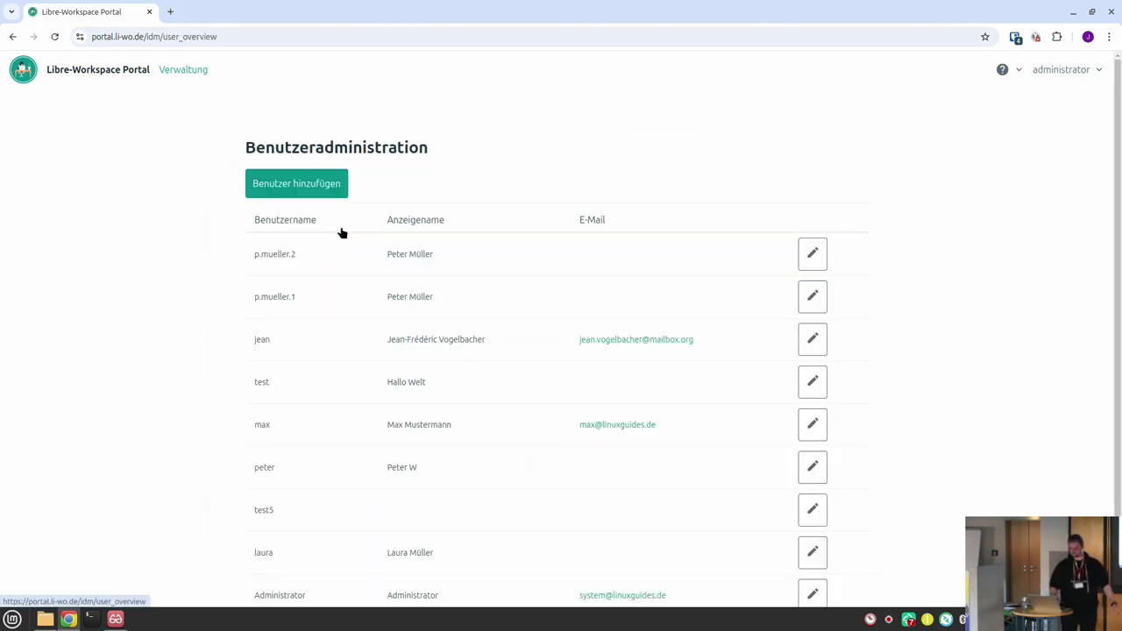
left_click(325, 184)
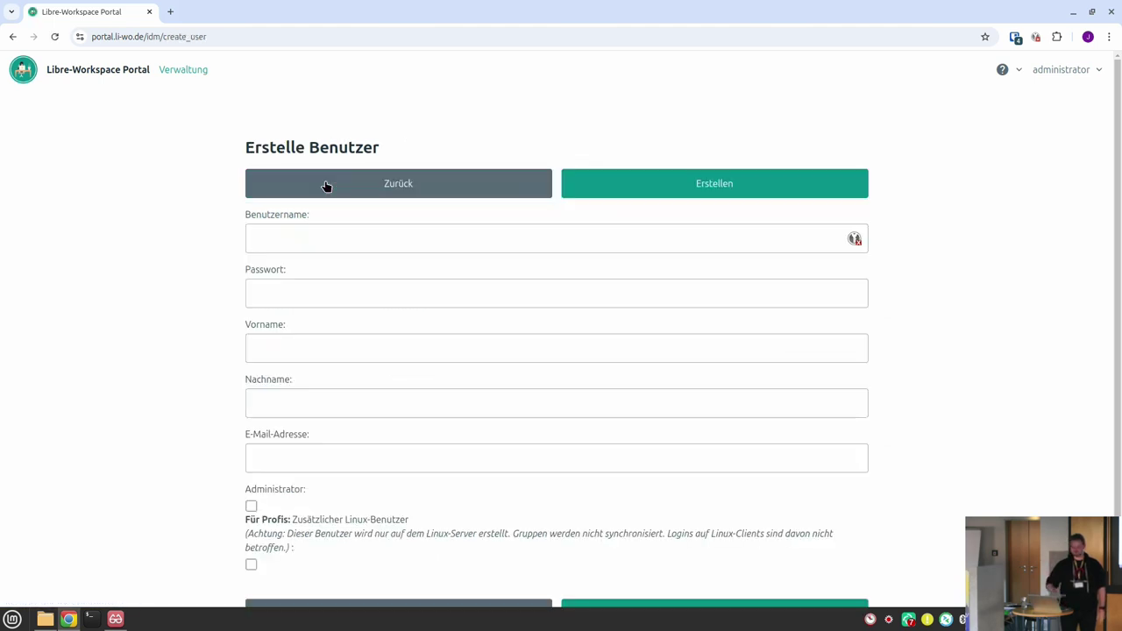
scroll(195, 348, "down", 2)
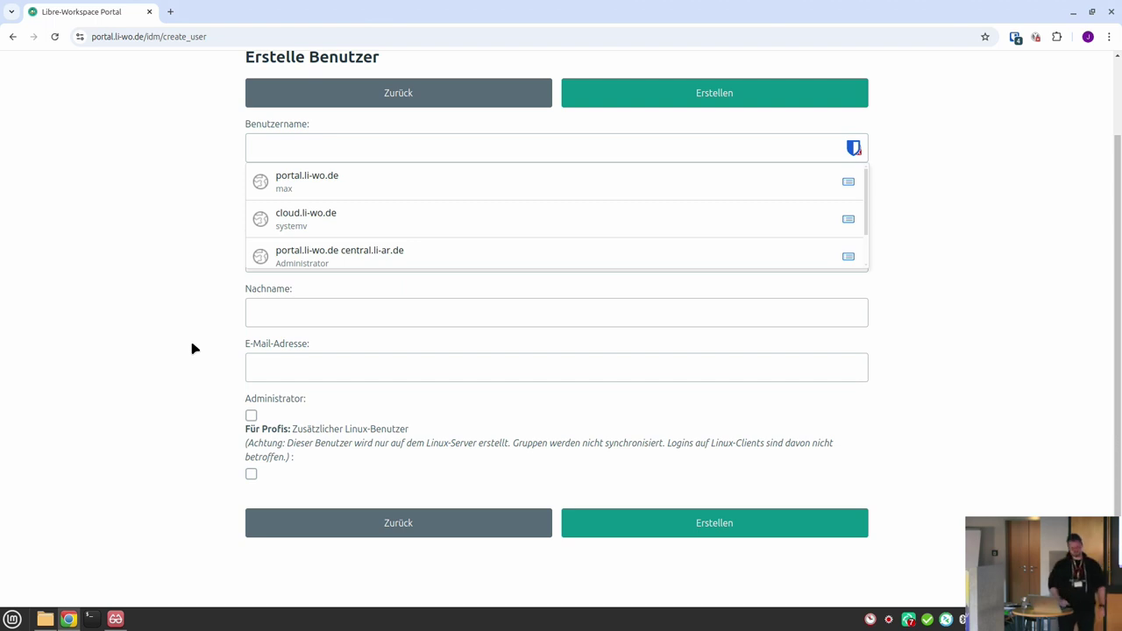
left_click(325, 511)
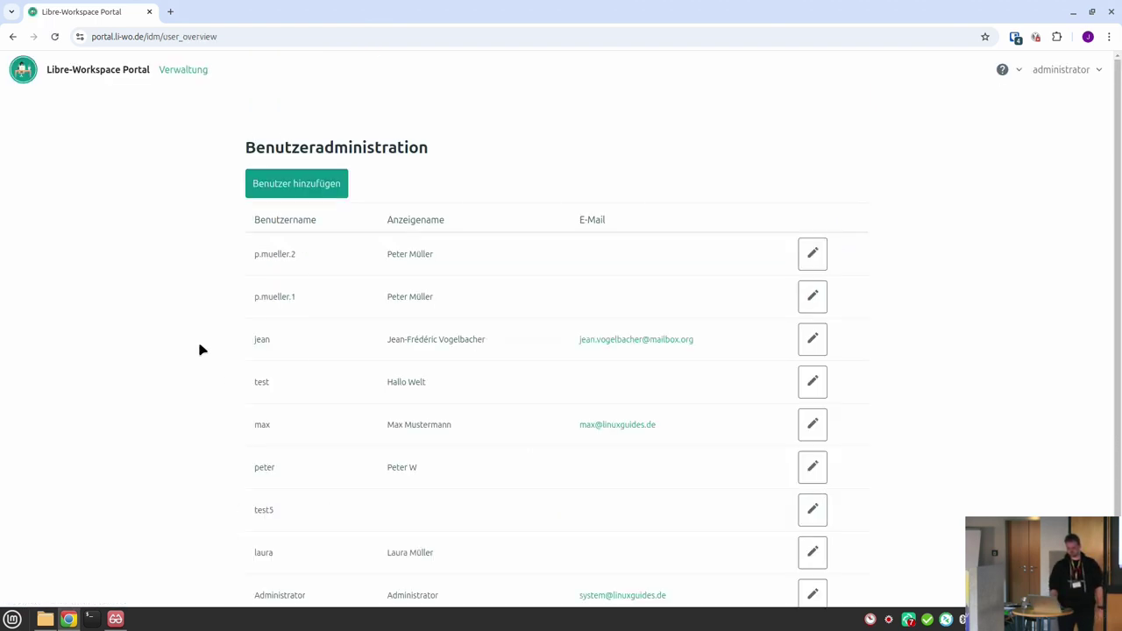
- Review the group administration and its form for adding a group, and return to the portal's start page
left_click(185, 69)
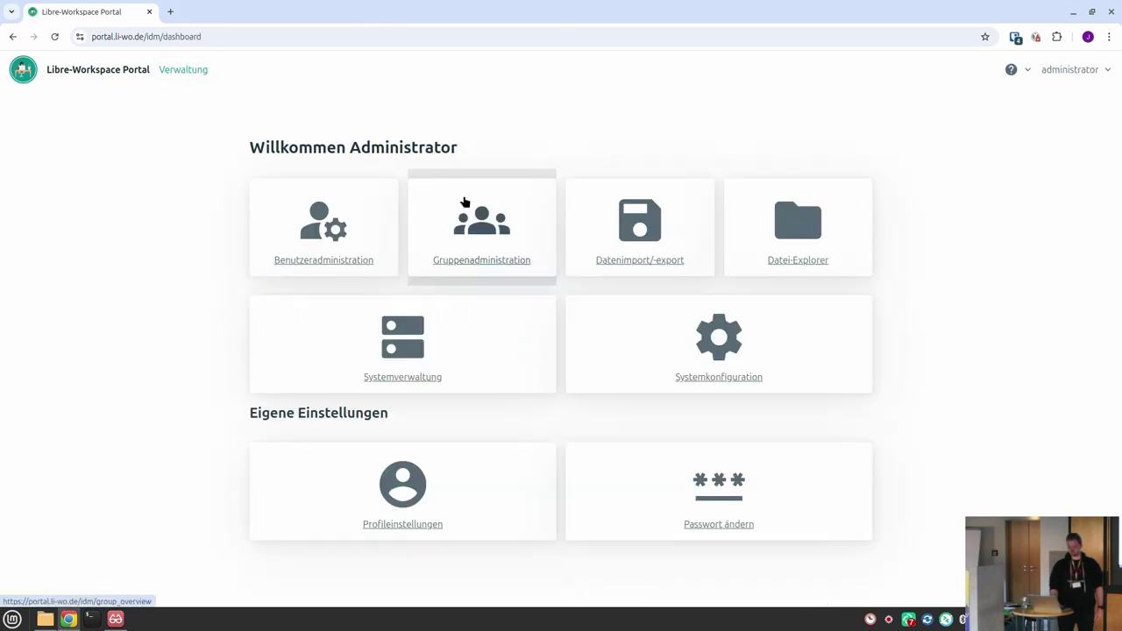
left_click(464, 198)
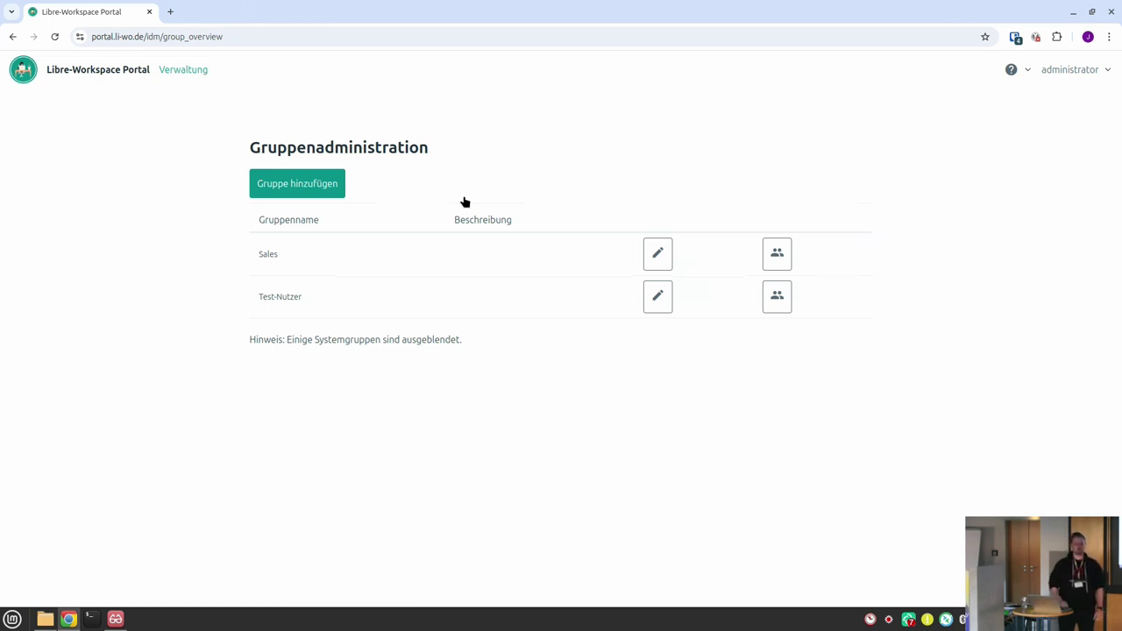
left_click(311, 185)
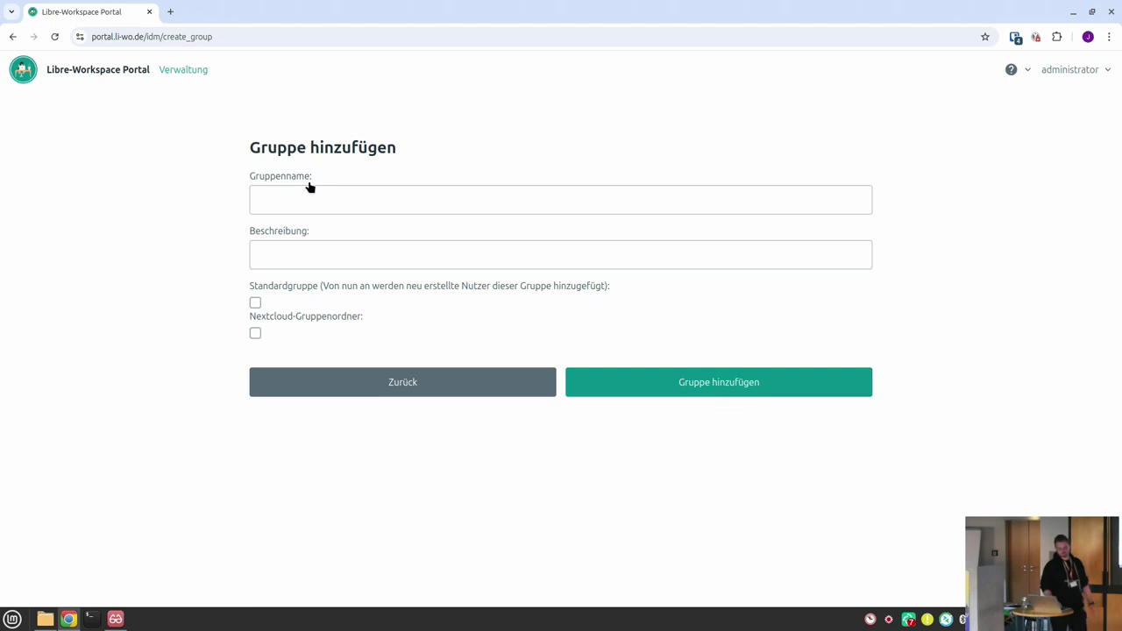
left_click(112, 68)
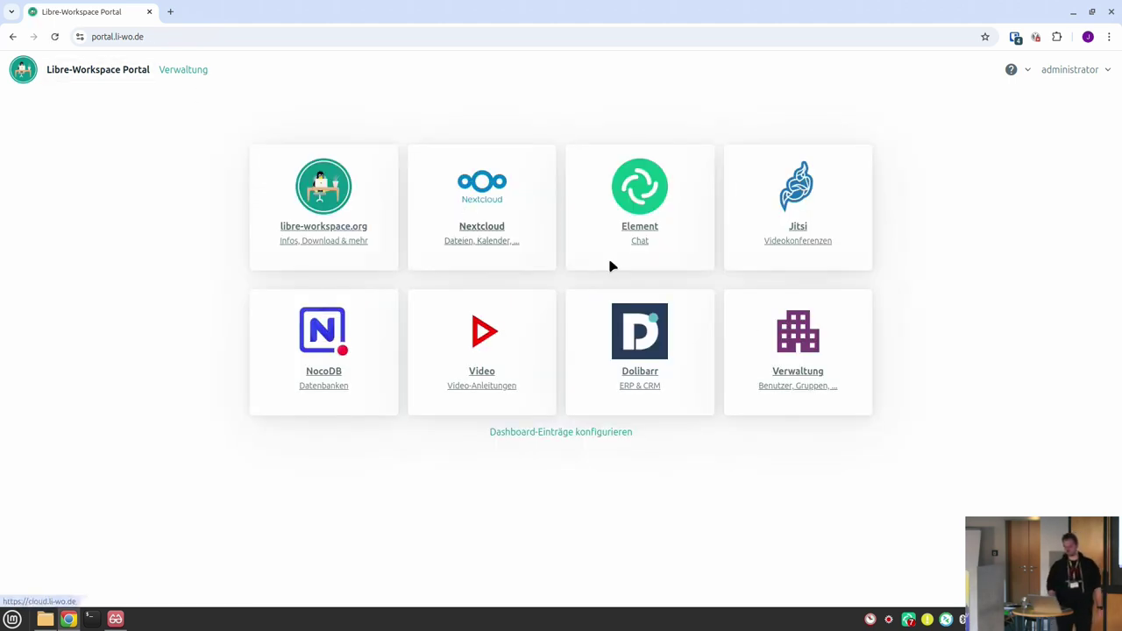
- Examine the disk partitions, data export and Nextcloud import sections of the Datenimport/-export page in the portal's administration
left_click(755, 328)
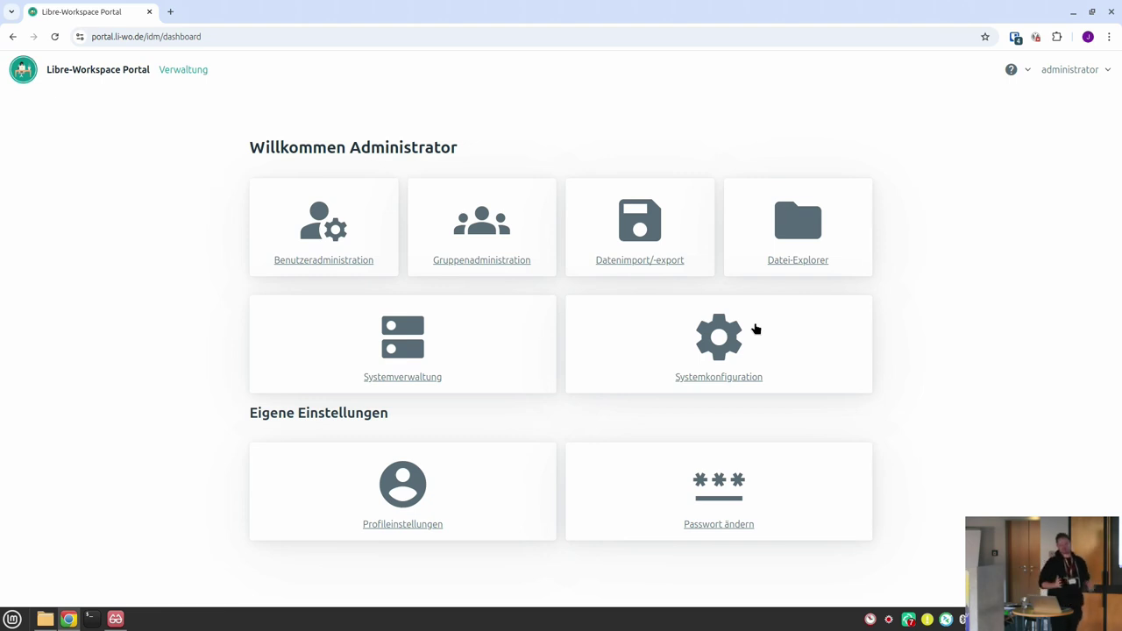
left_click(658, 233)
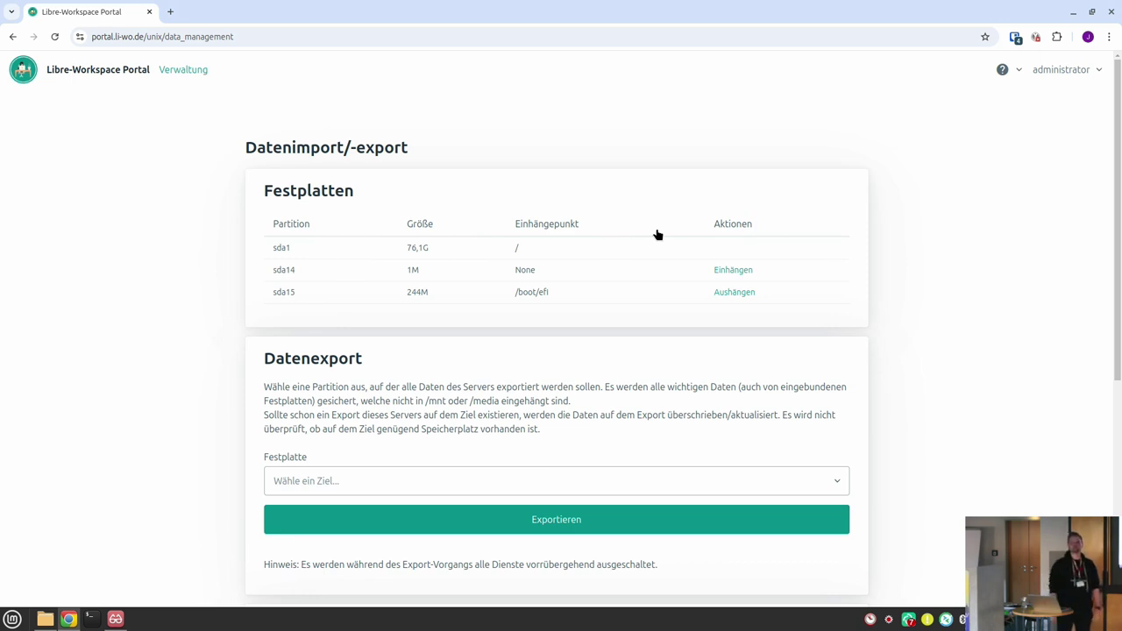
scroll(657, 234, "down", 1)
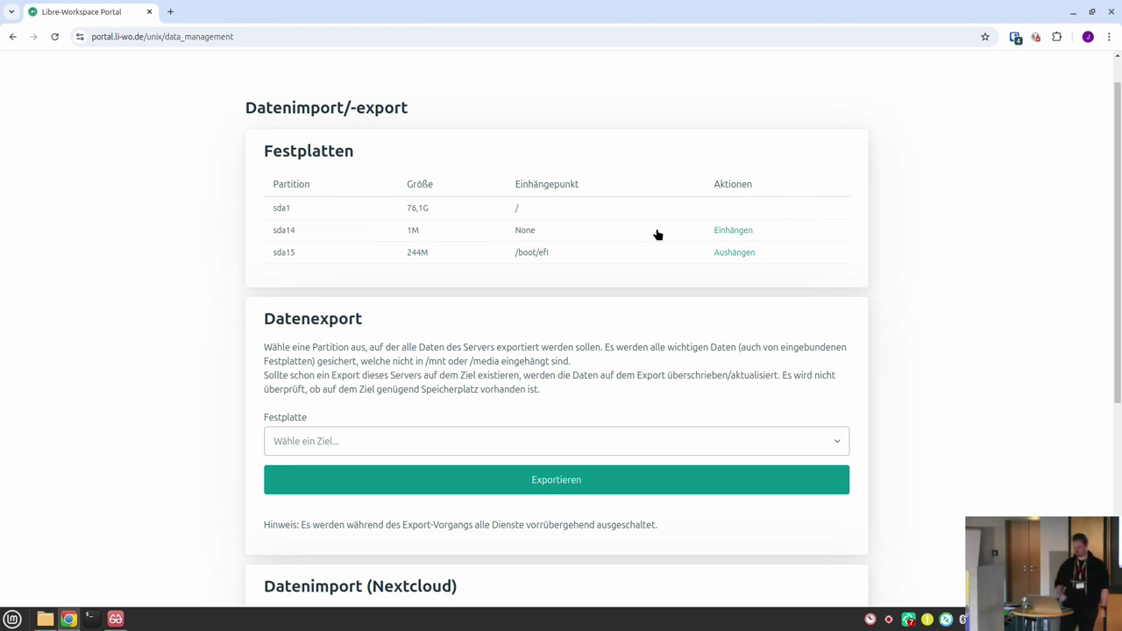
scroll(992, 403, "down", 4)
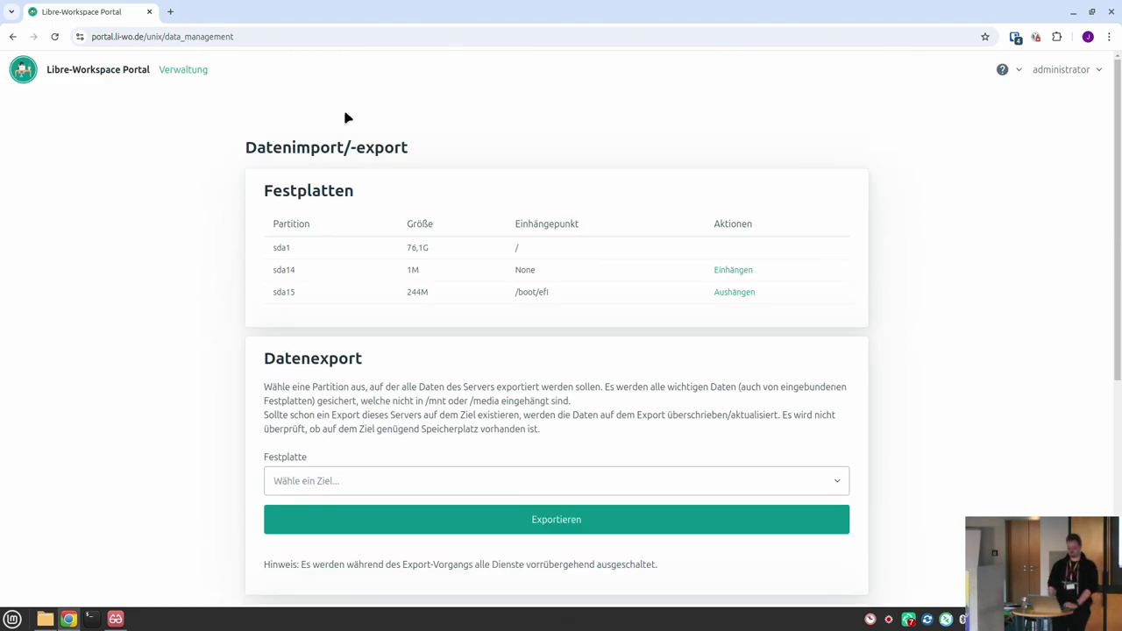
- Review the system details, disk usage and service controls in the portal's Systemverwaltung
left_click(193, 72)
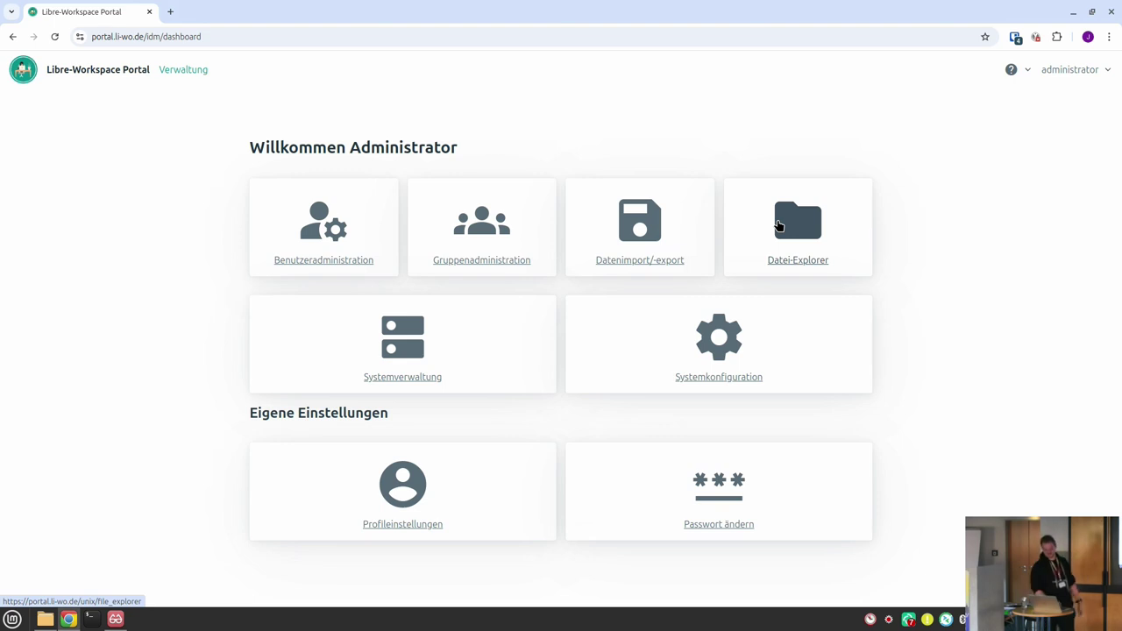
left_click(373, 349)
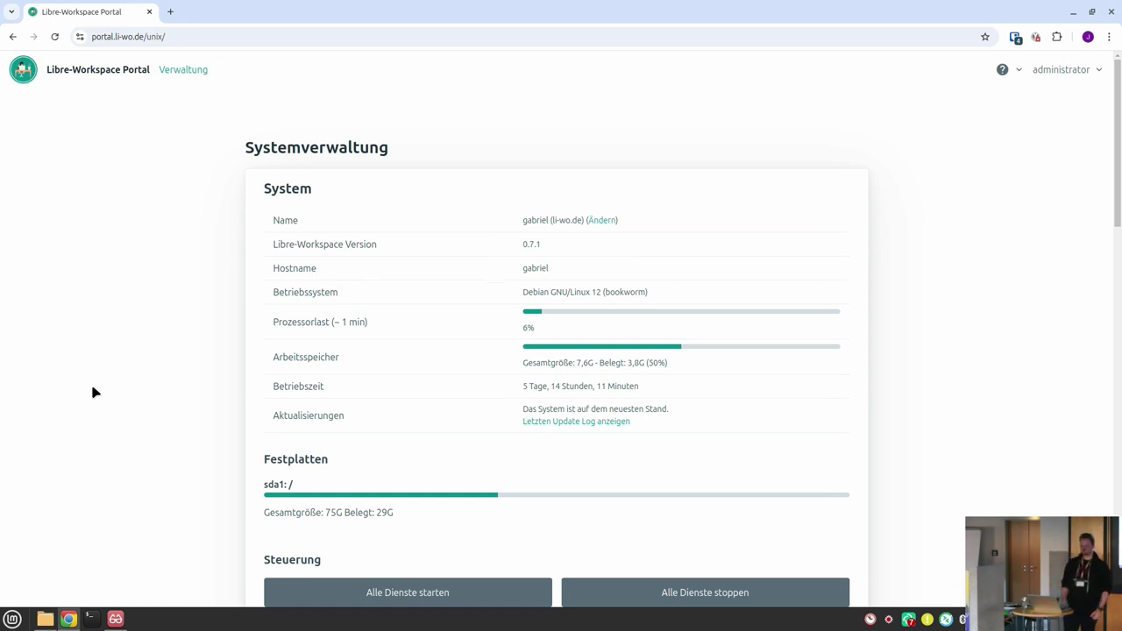
scroll(95, 391, "down", 2)
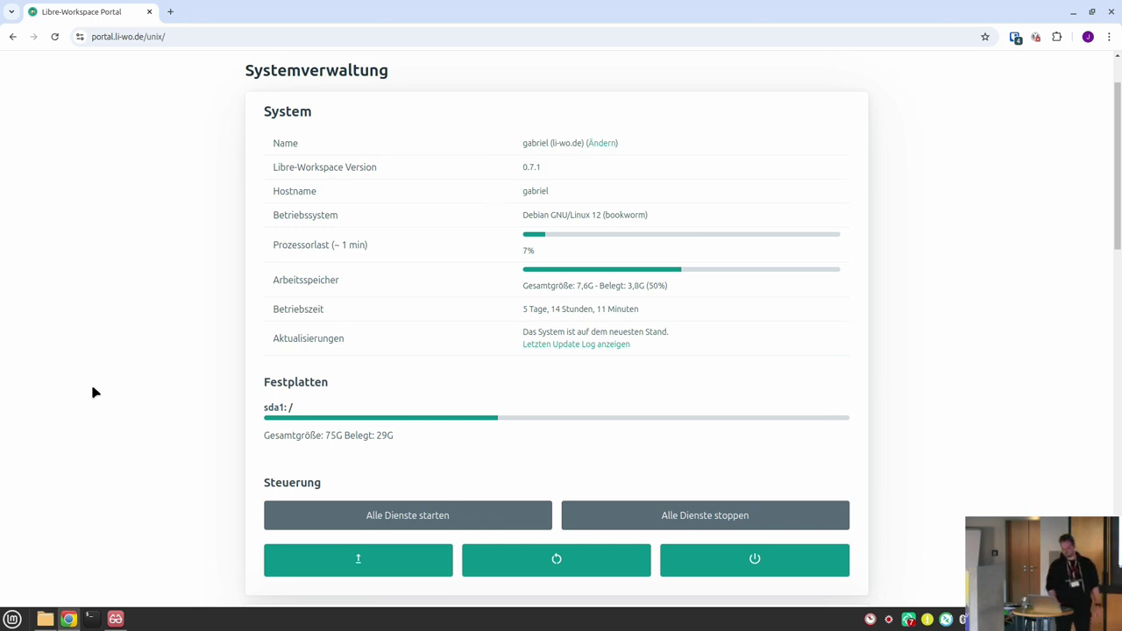
scroll(94, 393, "down", 1)
scroll(95, 393, "down", 1)
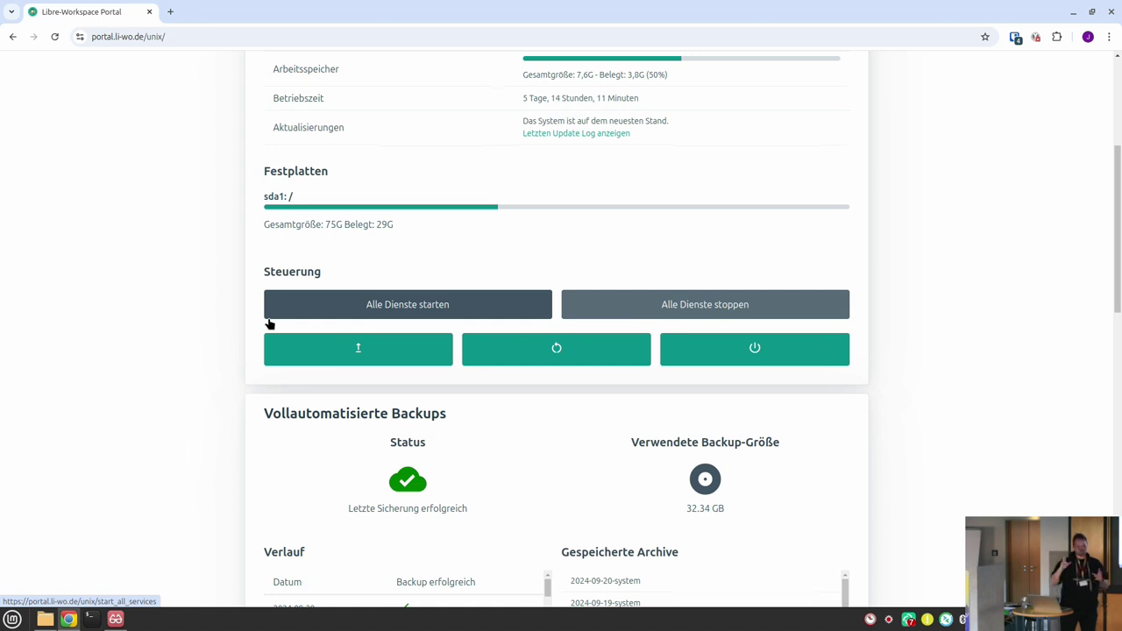
left_click(269, 324)
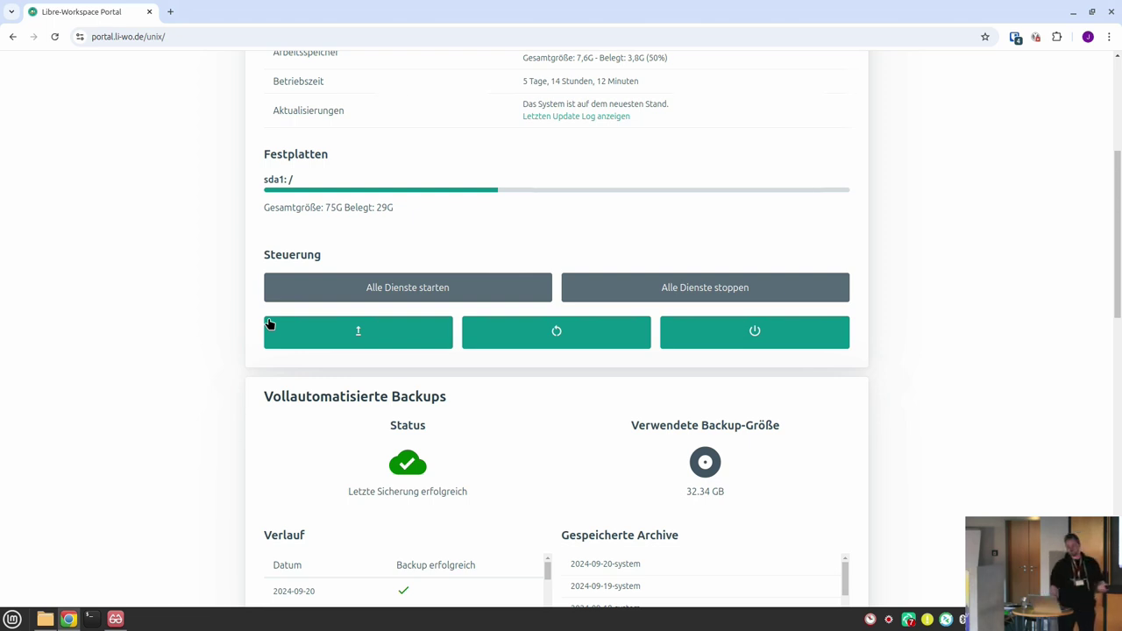
- Mount the server's backups from the Vollautomatisierte Backups section of the Systemverwaltung
scroll(170, 323, "down", 5)
scroll(170, 323, "up", 1)
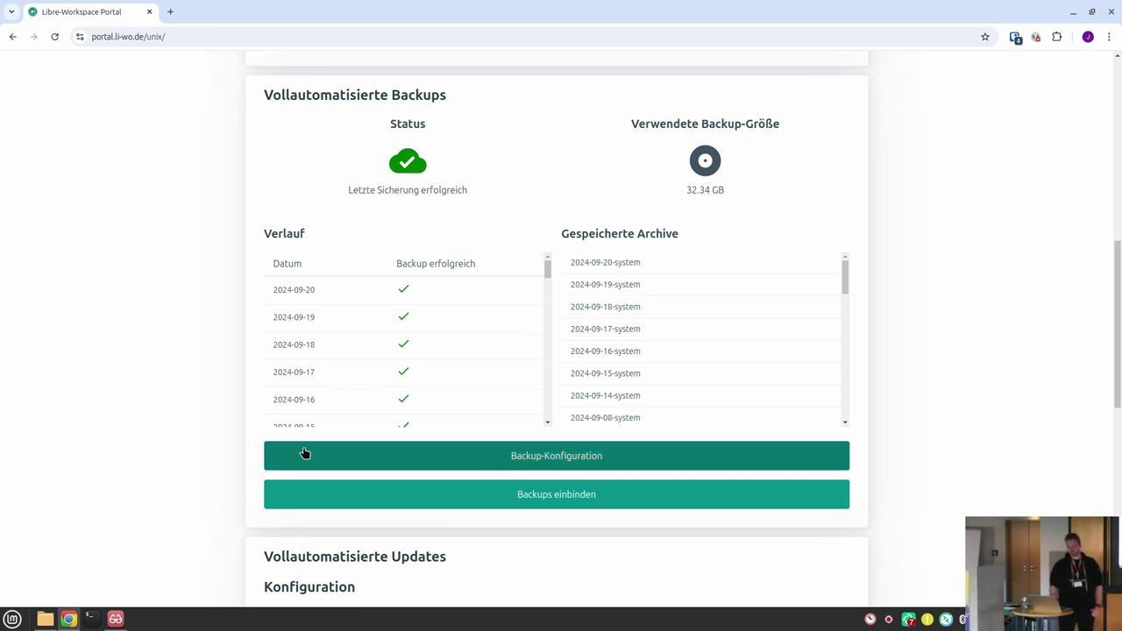
left_click(278, 500)
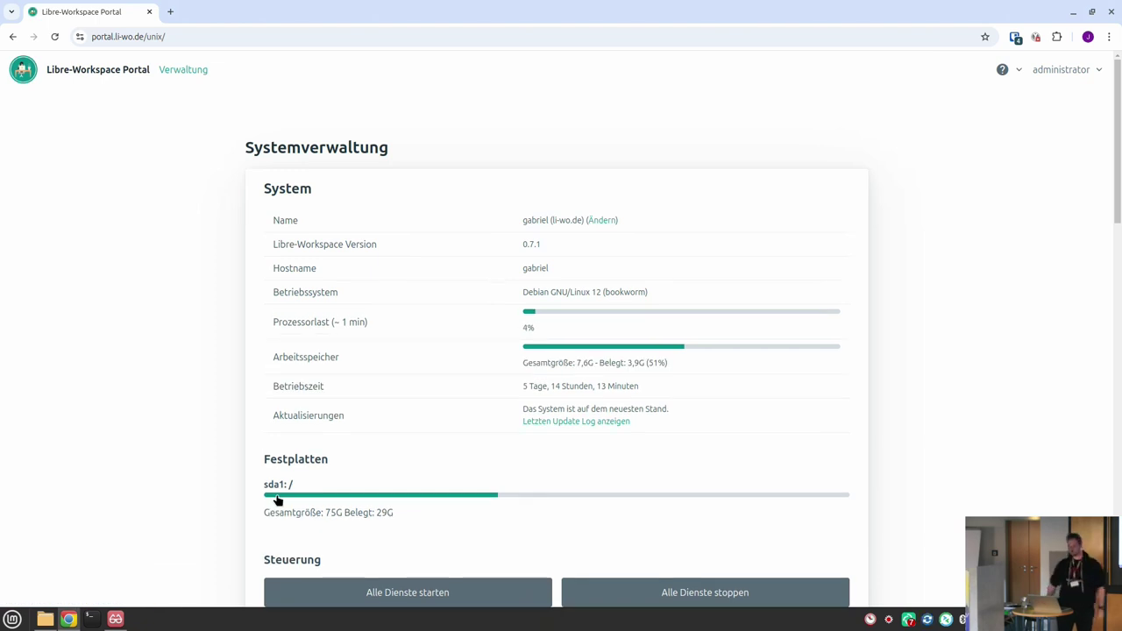
- Browse the dated backup folders offered for viewing or restoring, and cancel the folder selection without choosing one
scroll(181, 476, "down", 7)
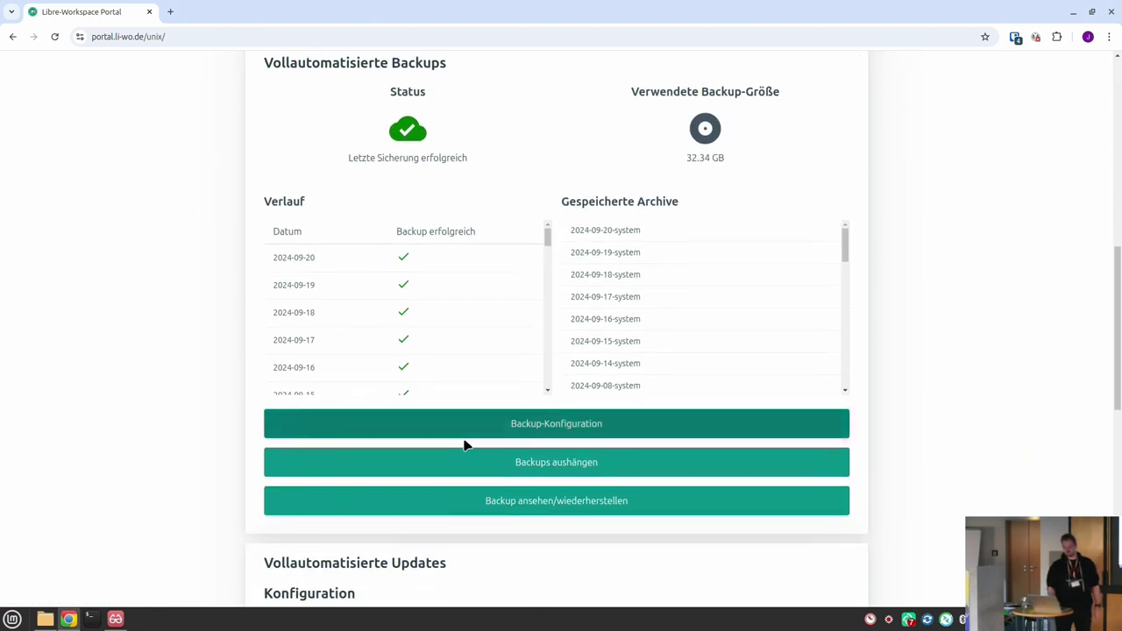
left_click(539, 500)
scroll(153, 405, "down", 3)
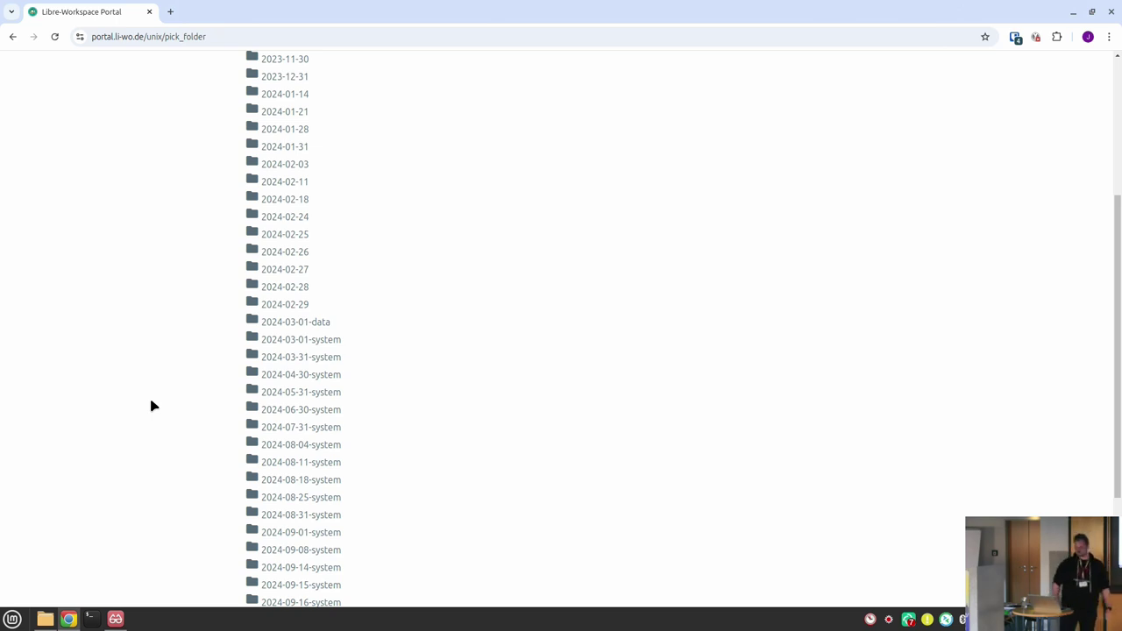
scroll(152, 406, "down", 3)
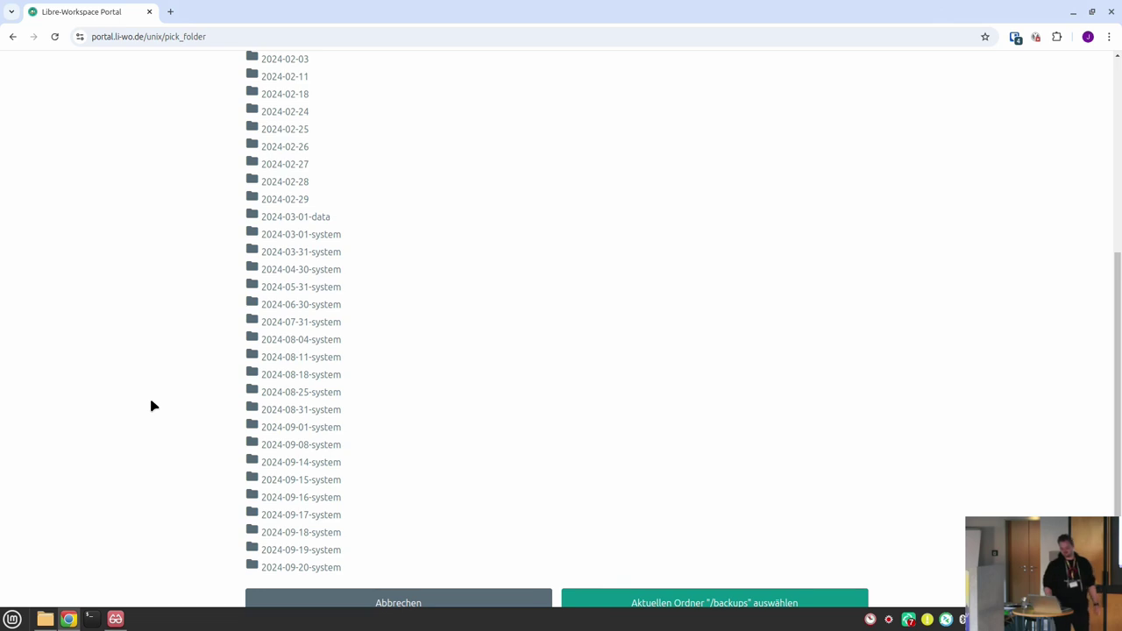
scroll(225, 451, "down", 2)
left_click(299, 522)
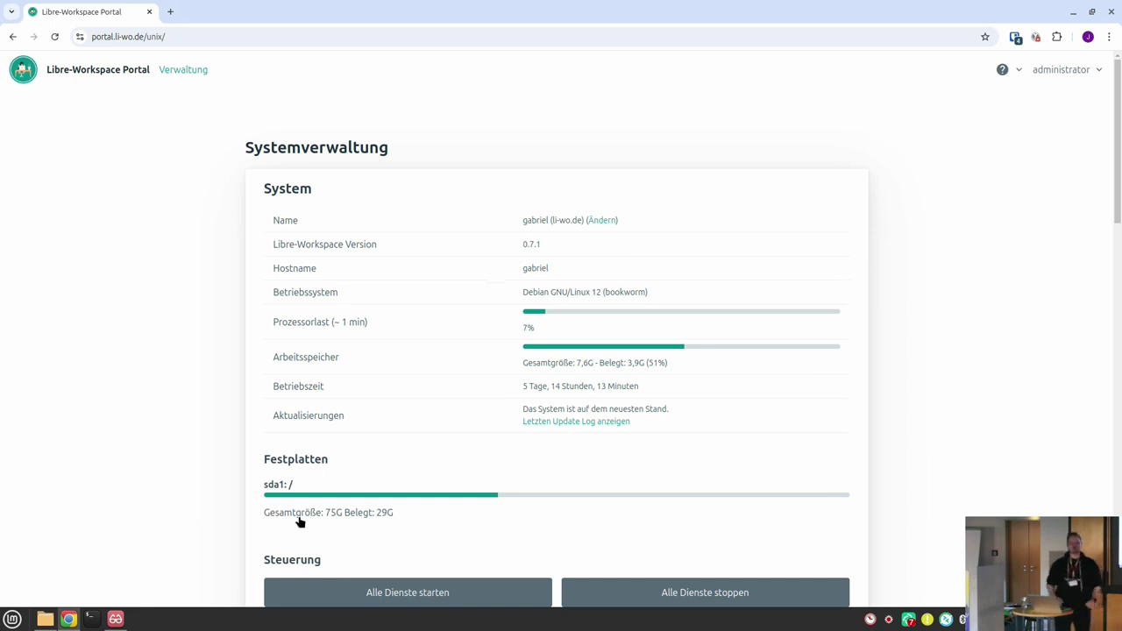
- Examine the automatic update settings per module, the update time and the update history in the Systemverwaltung
scroll(298, 515, "down", 6)
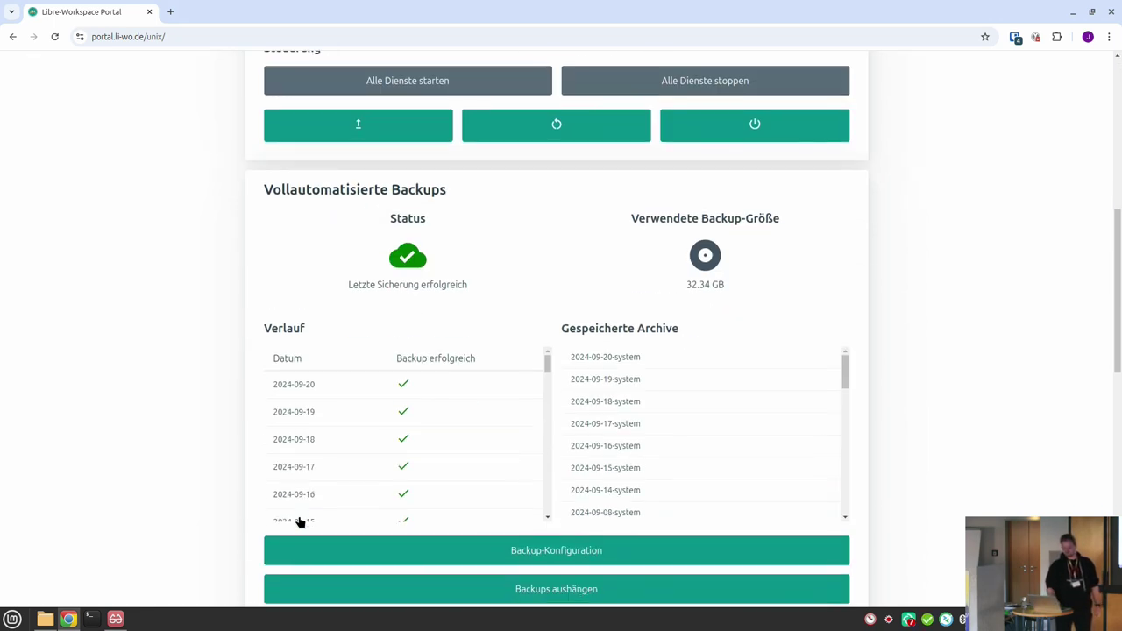
scroll(216, 508, "down", 3)
scroll(217, 508, "down", 4)
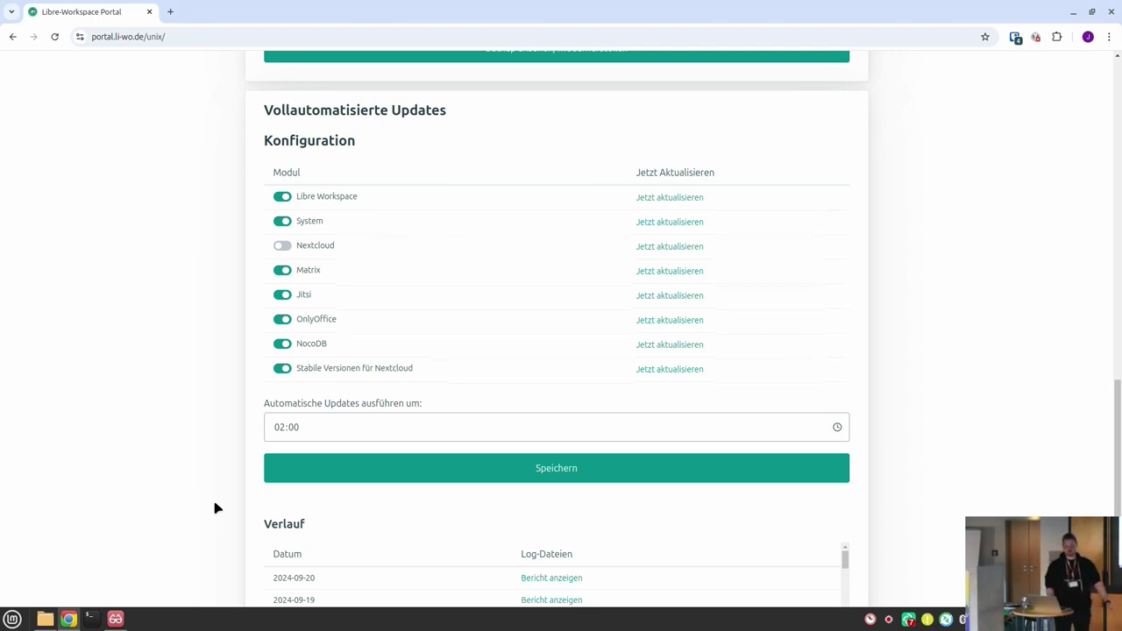
scroll(163, 486, "down", 2)
scroll(164, 487, "up", 10)
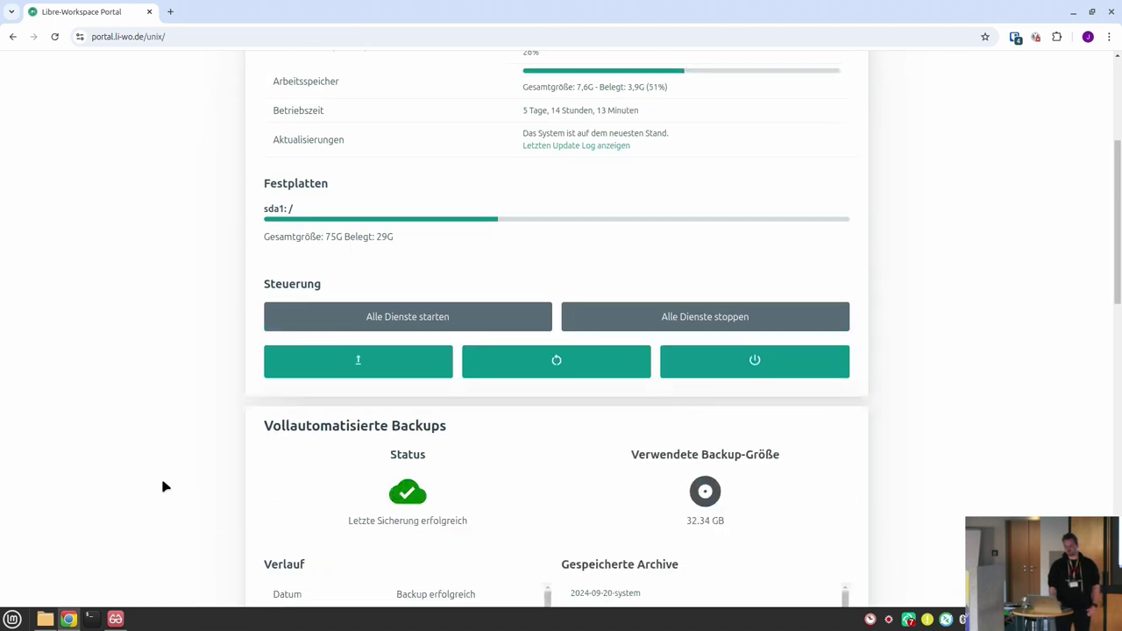
scroll(163, 486, "up", 3)
- Review the Libre Workspace modules and the Online Office module under Systemkonfiguration, and return to the configuration overview
left_click(187, 77)
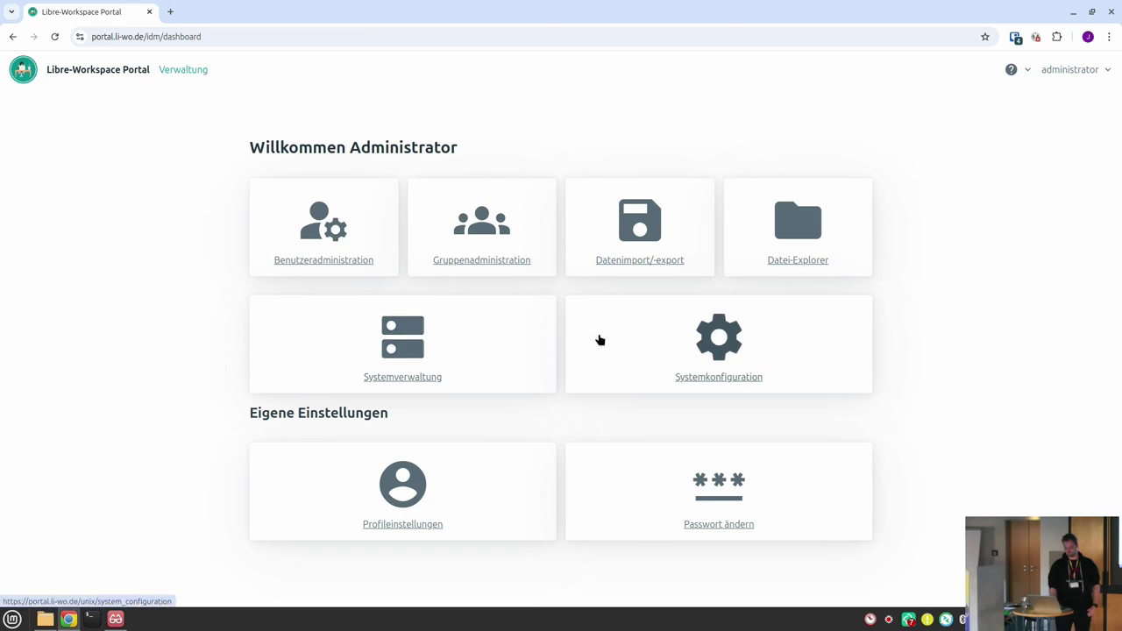
left_click(651, 338)
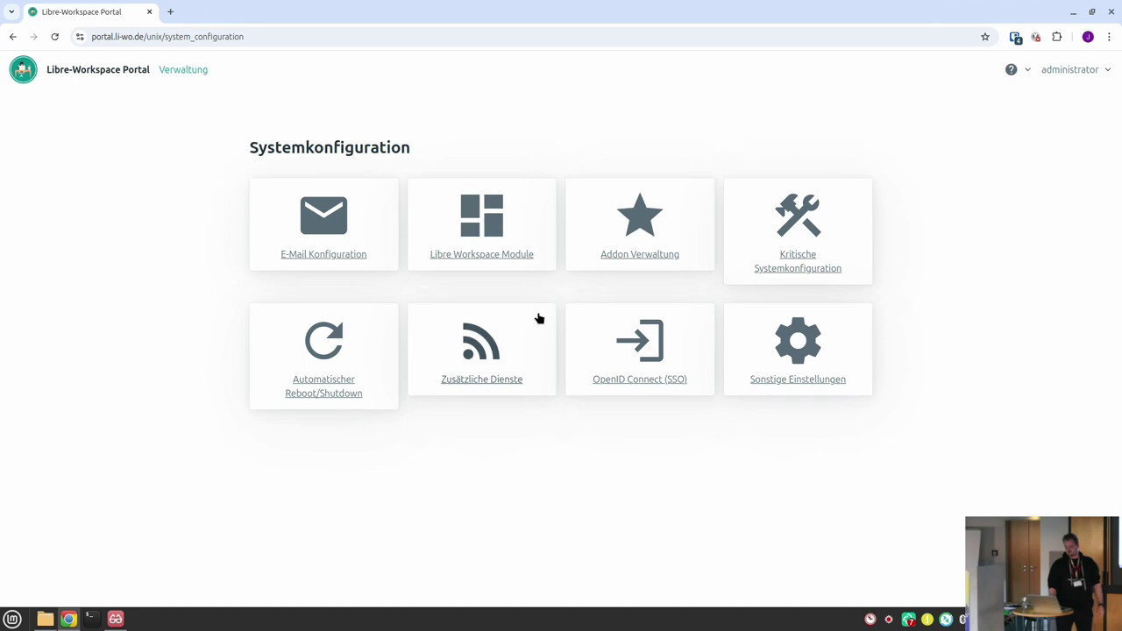
left_click(502, 233)
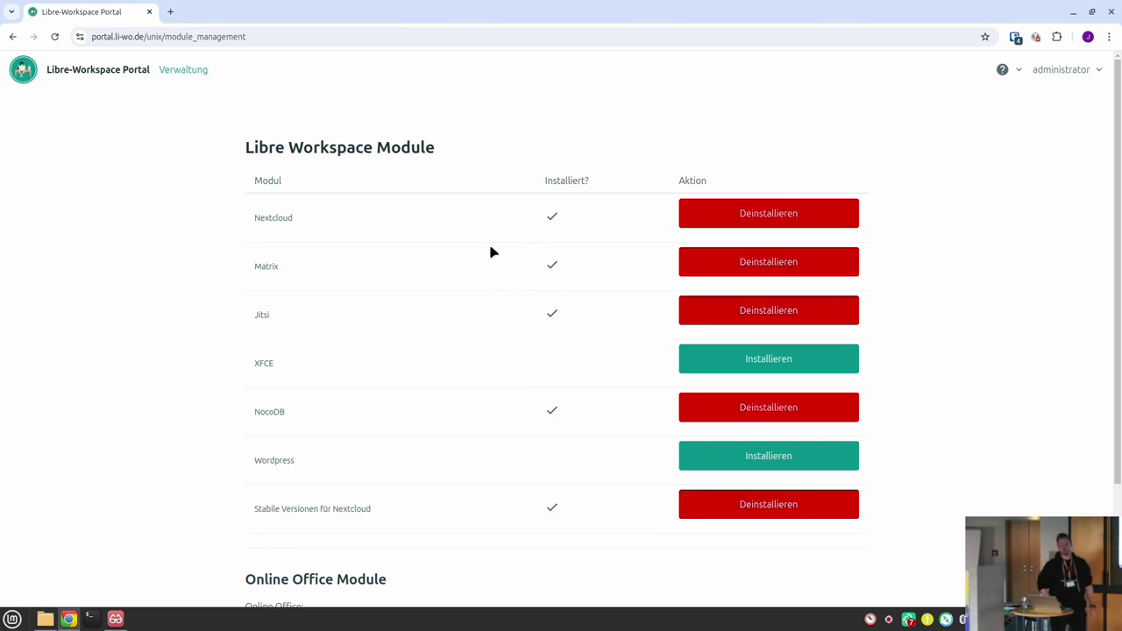
scroll(491, 252, "down", 3)
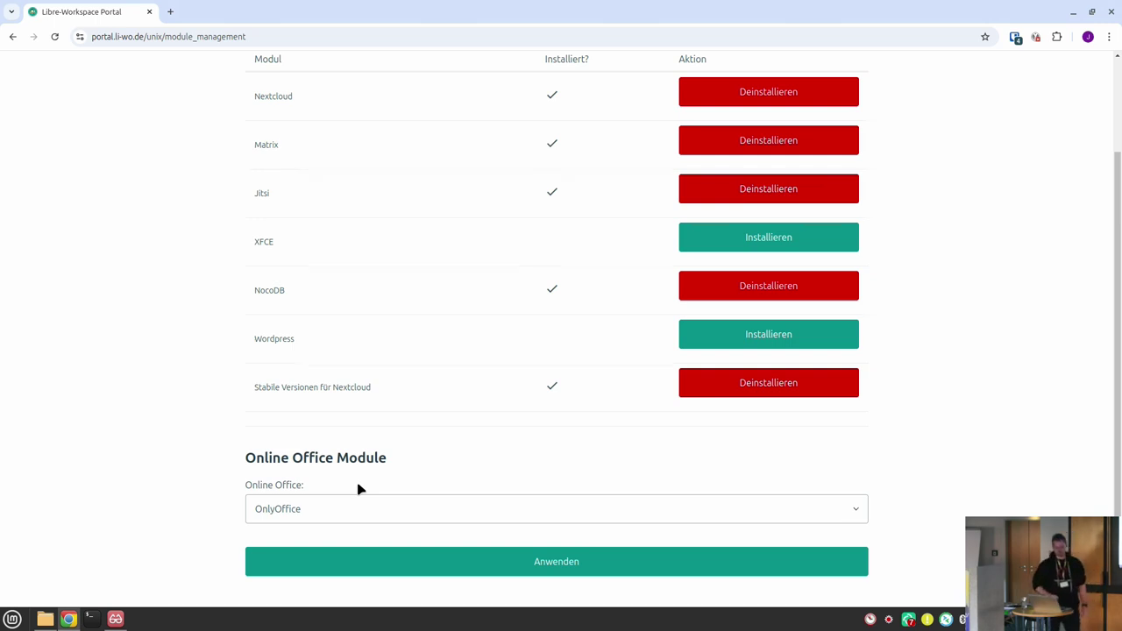
scroll(357, 489, "up", 2)
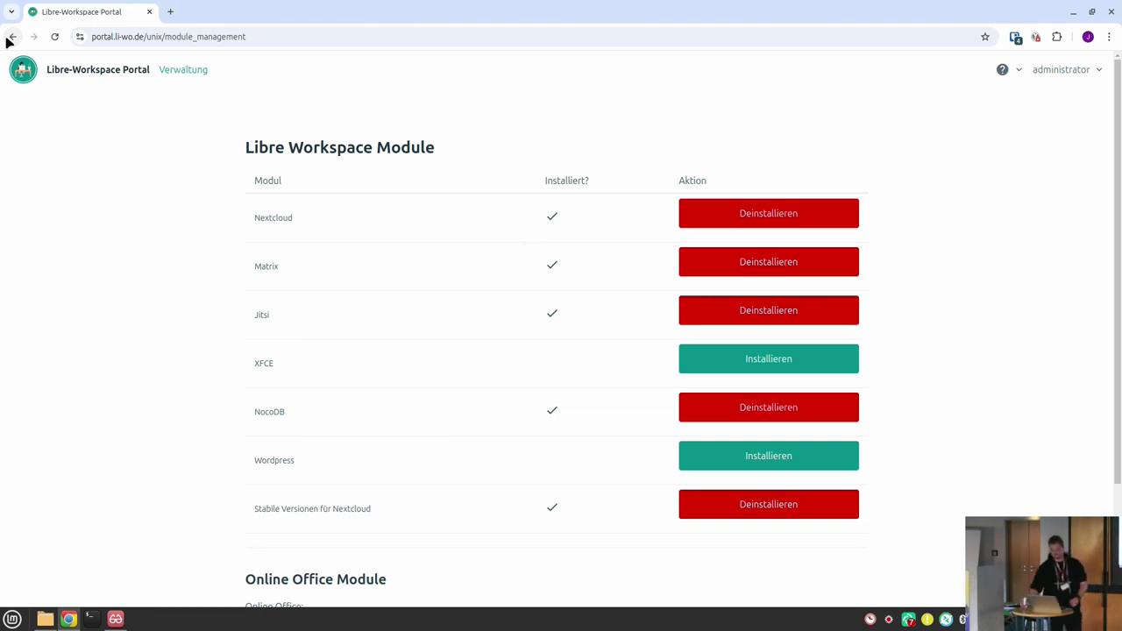
mouse_move(2, 2)
left_click(101, 21)
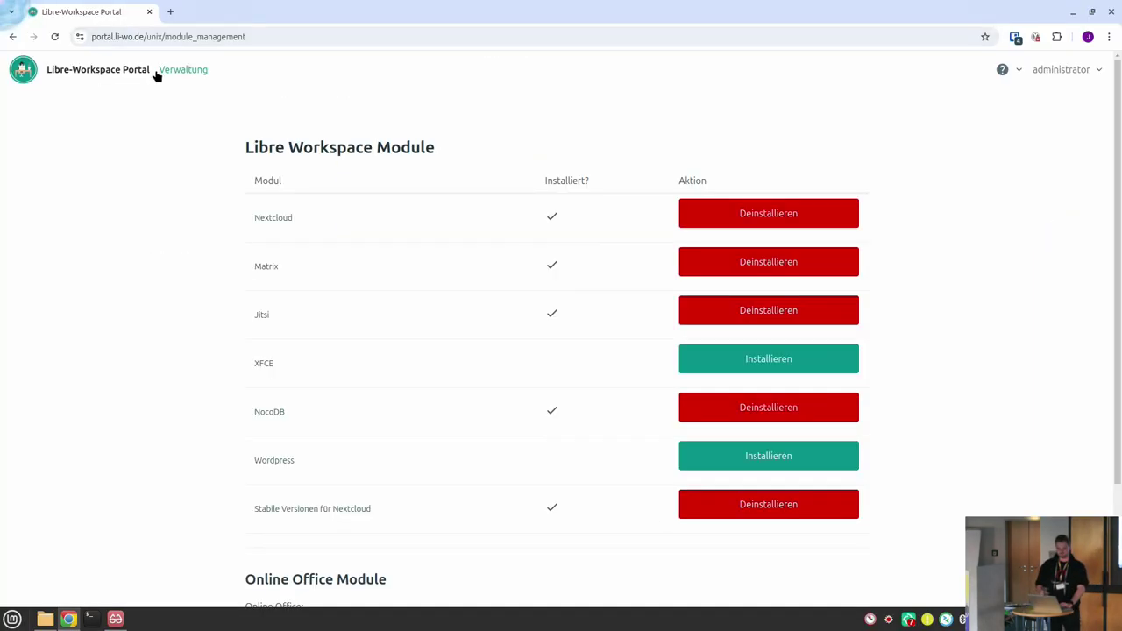
left_click(12, 37)
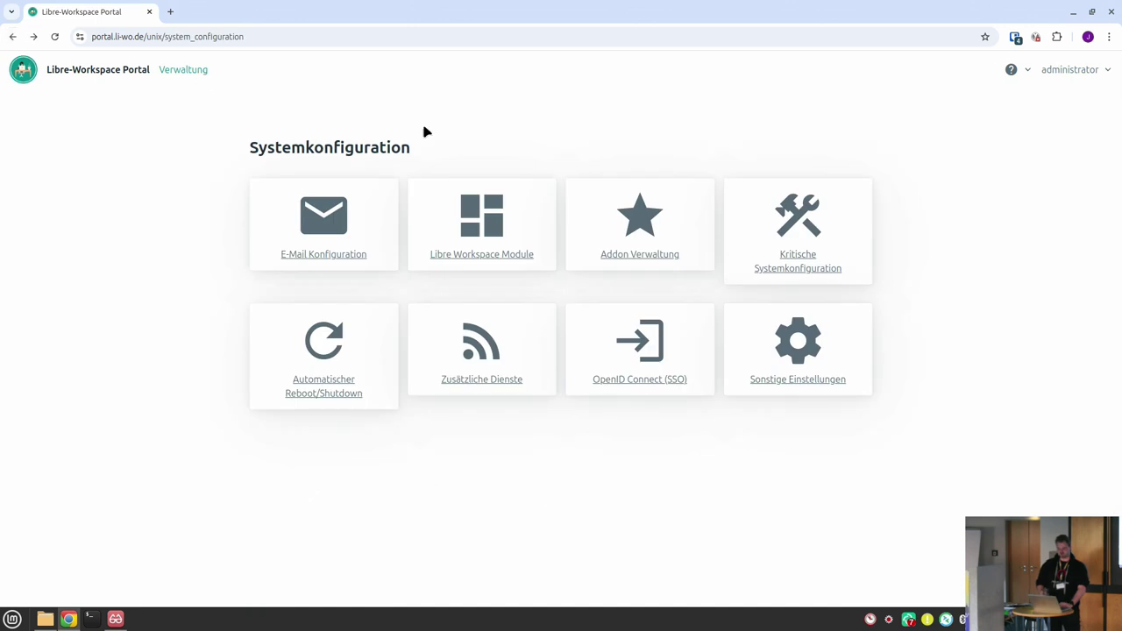
- Review the Addon Verwaltung and its upload form, search the Downloads folder for "word", and cancel the file selection without uploading
left_click(623, 198)
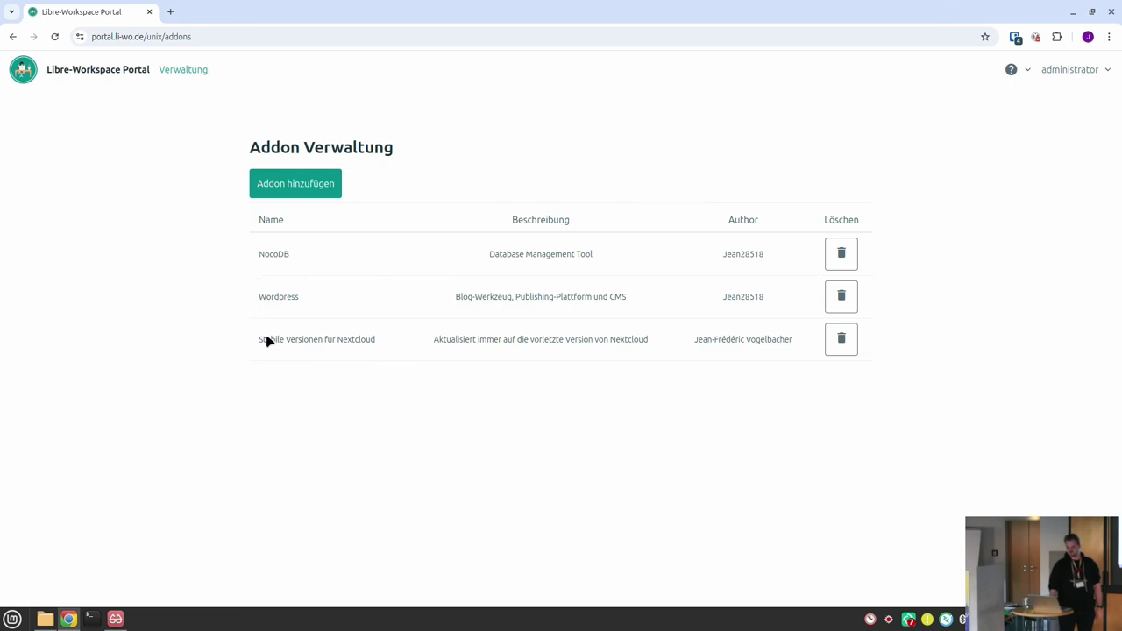
left_click(303, 179)
left_click(300, 212)
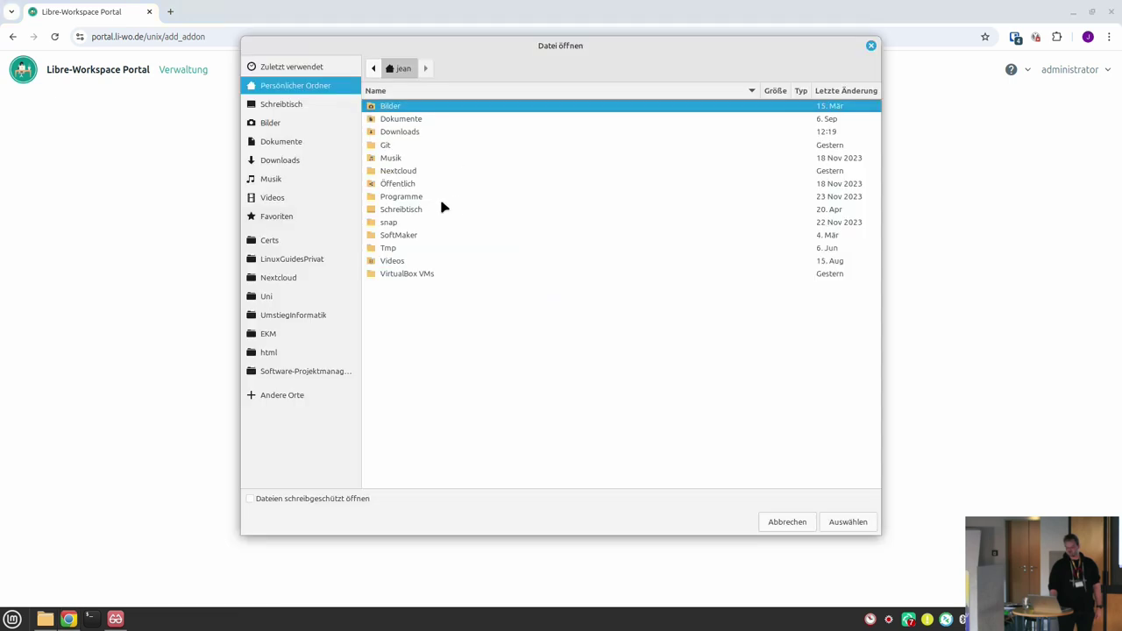
double_click(400, 132)
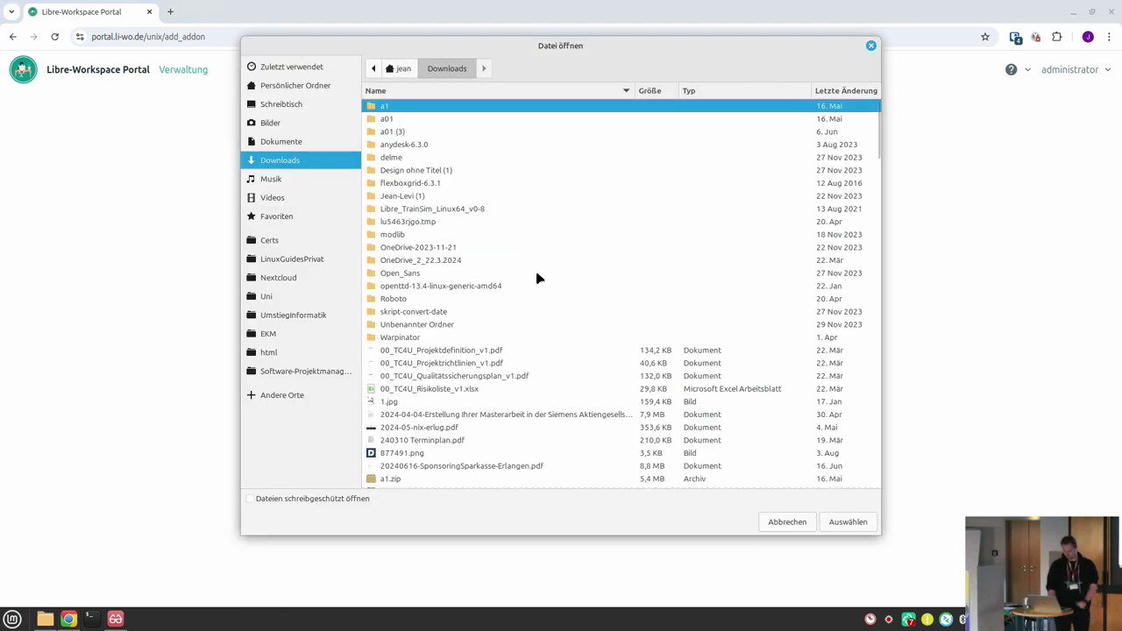
type("wordp")
key("BackSpace")
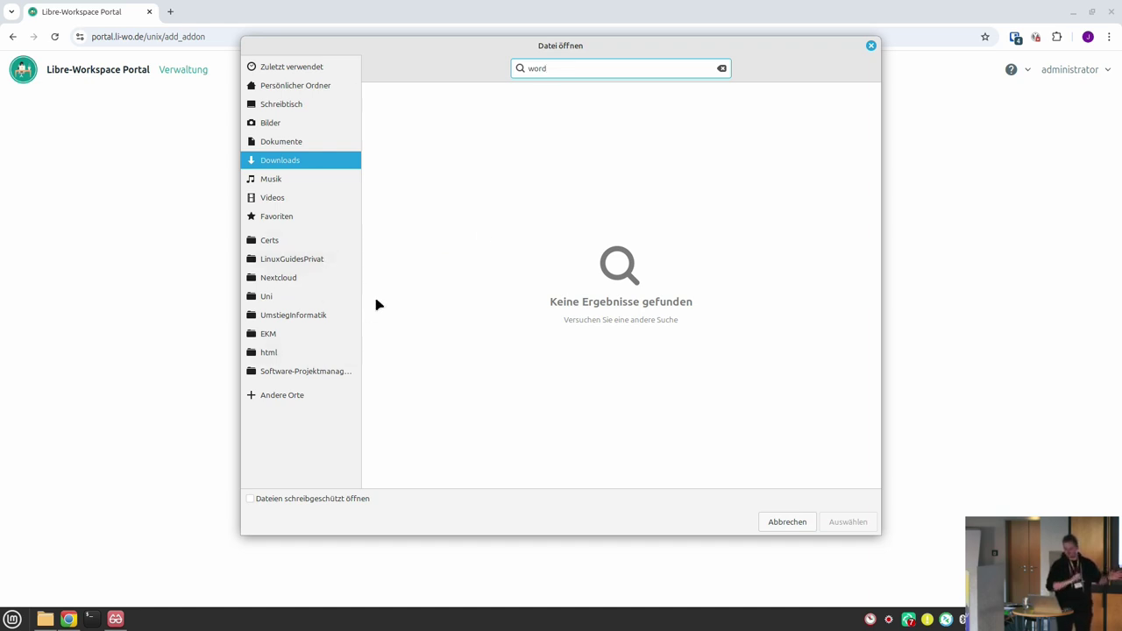
left_click(785, 521)
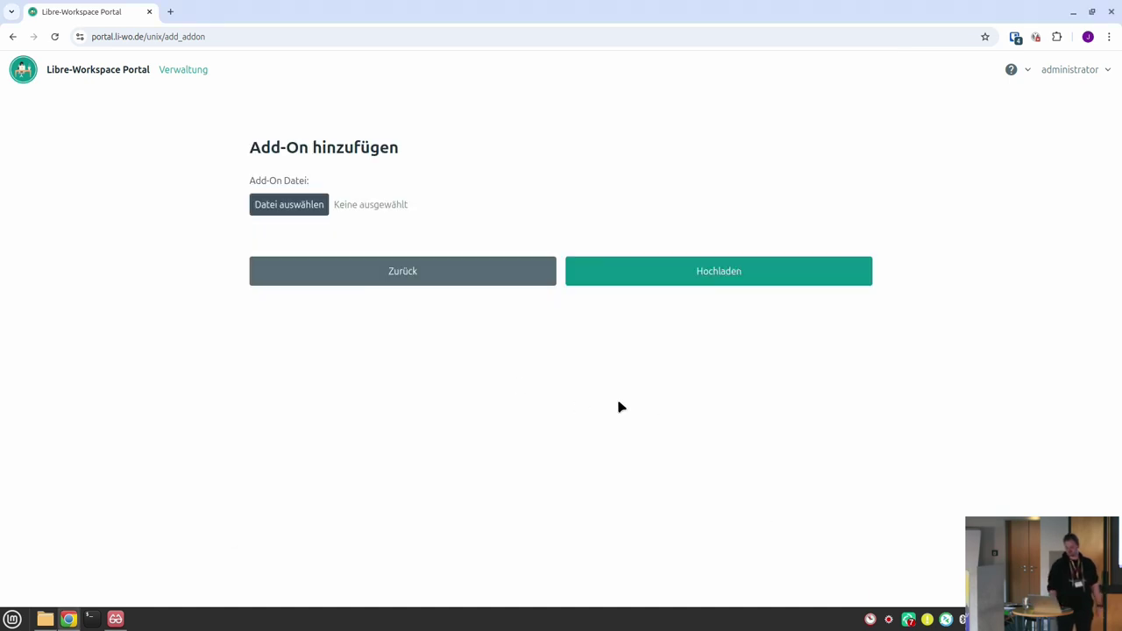
left_click(421, 271)
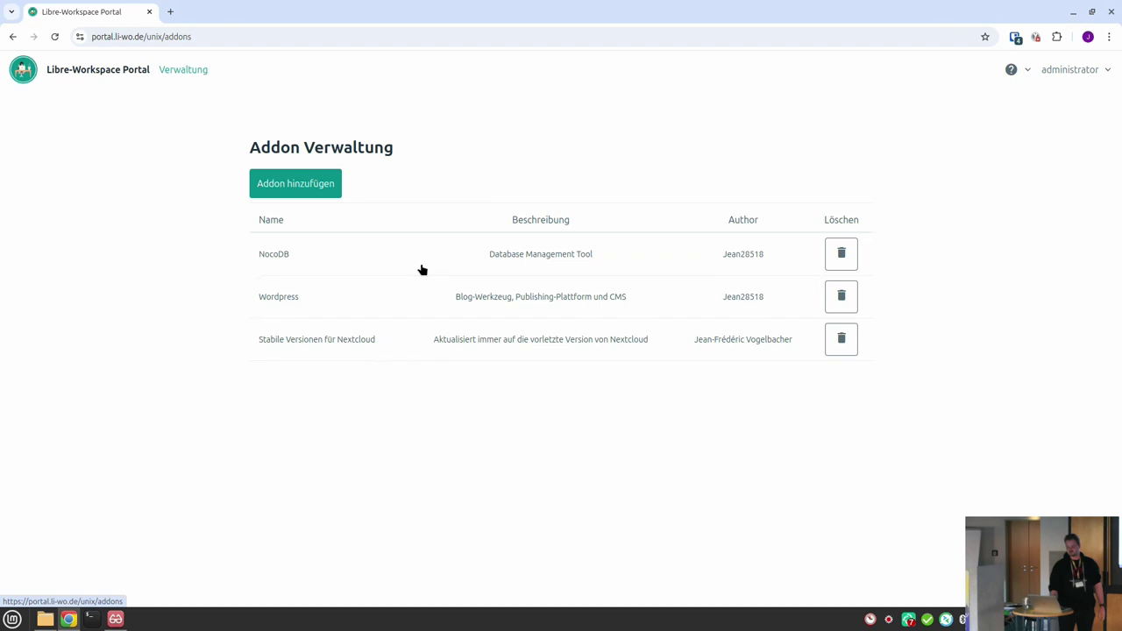
left_click(12, 36)
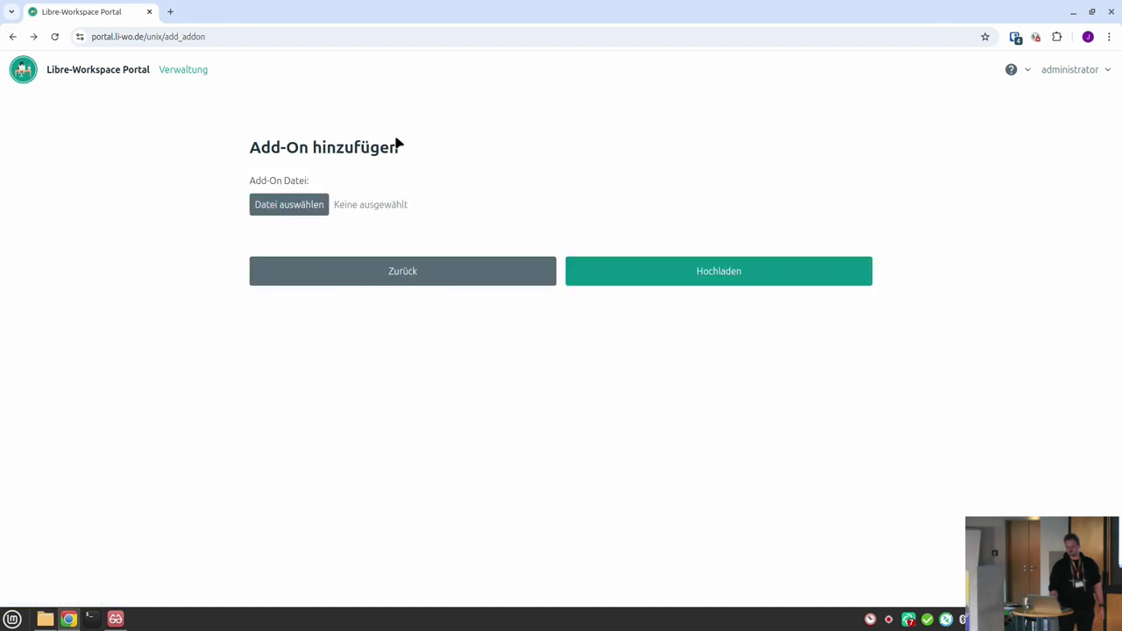
- Install the Wordpress module from the Libre Workspace modules and return to the Systemkonfiguration overview
left_click(185, 73)
left_click(801, 342)
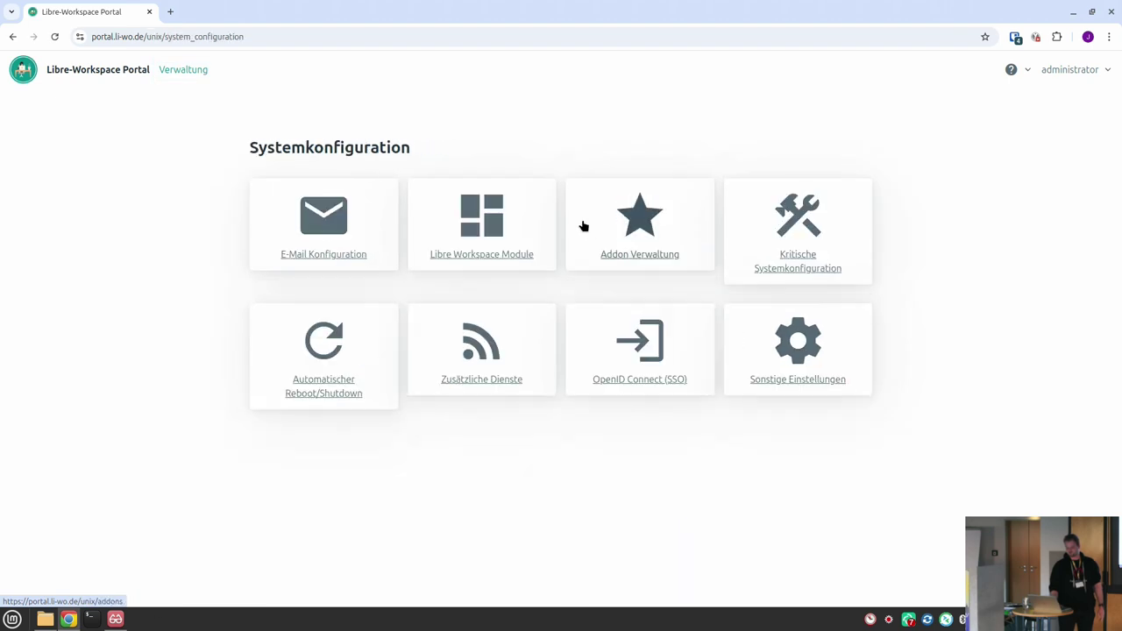
left_click(512, 221)
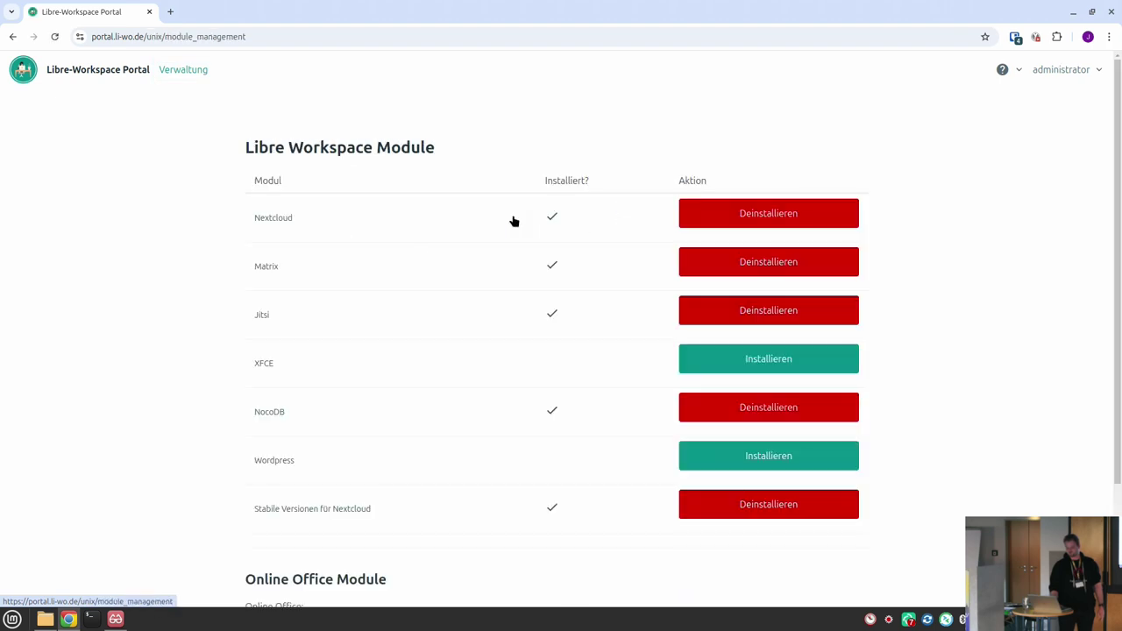
left_click(753, 457)
left_click(716, 384)
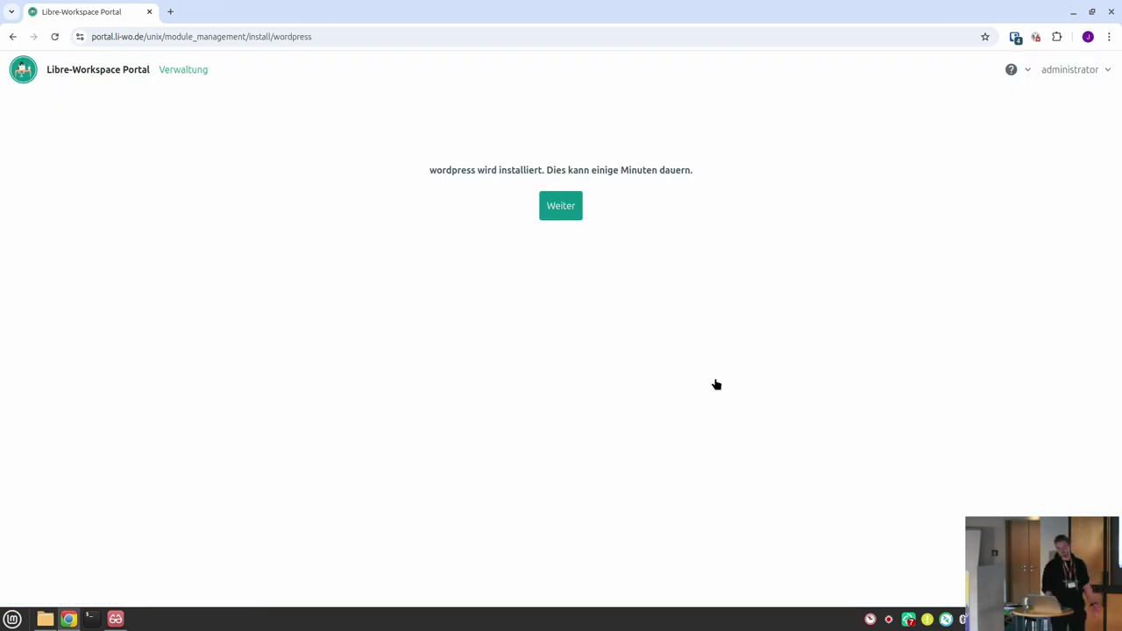
left_click(565, 216)
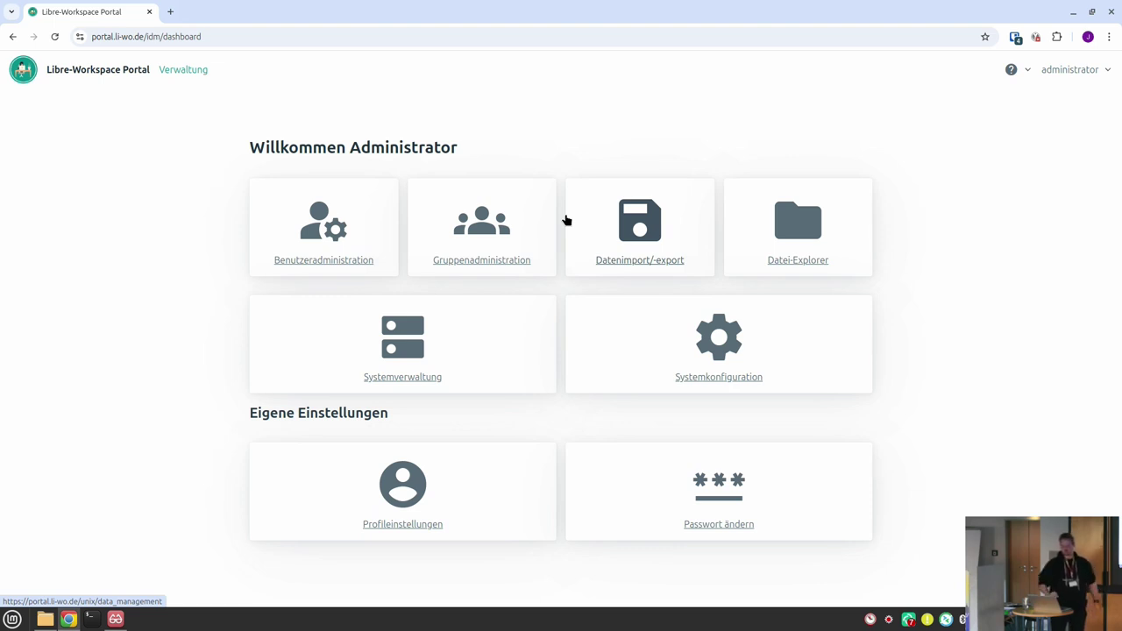
left_click(657, 375)
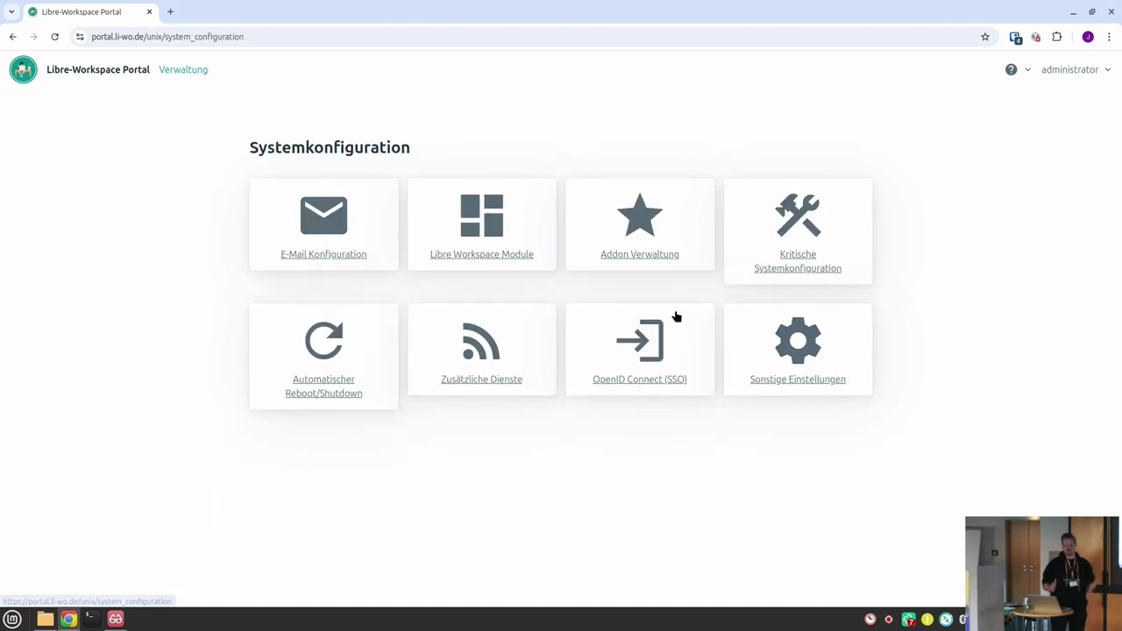